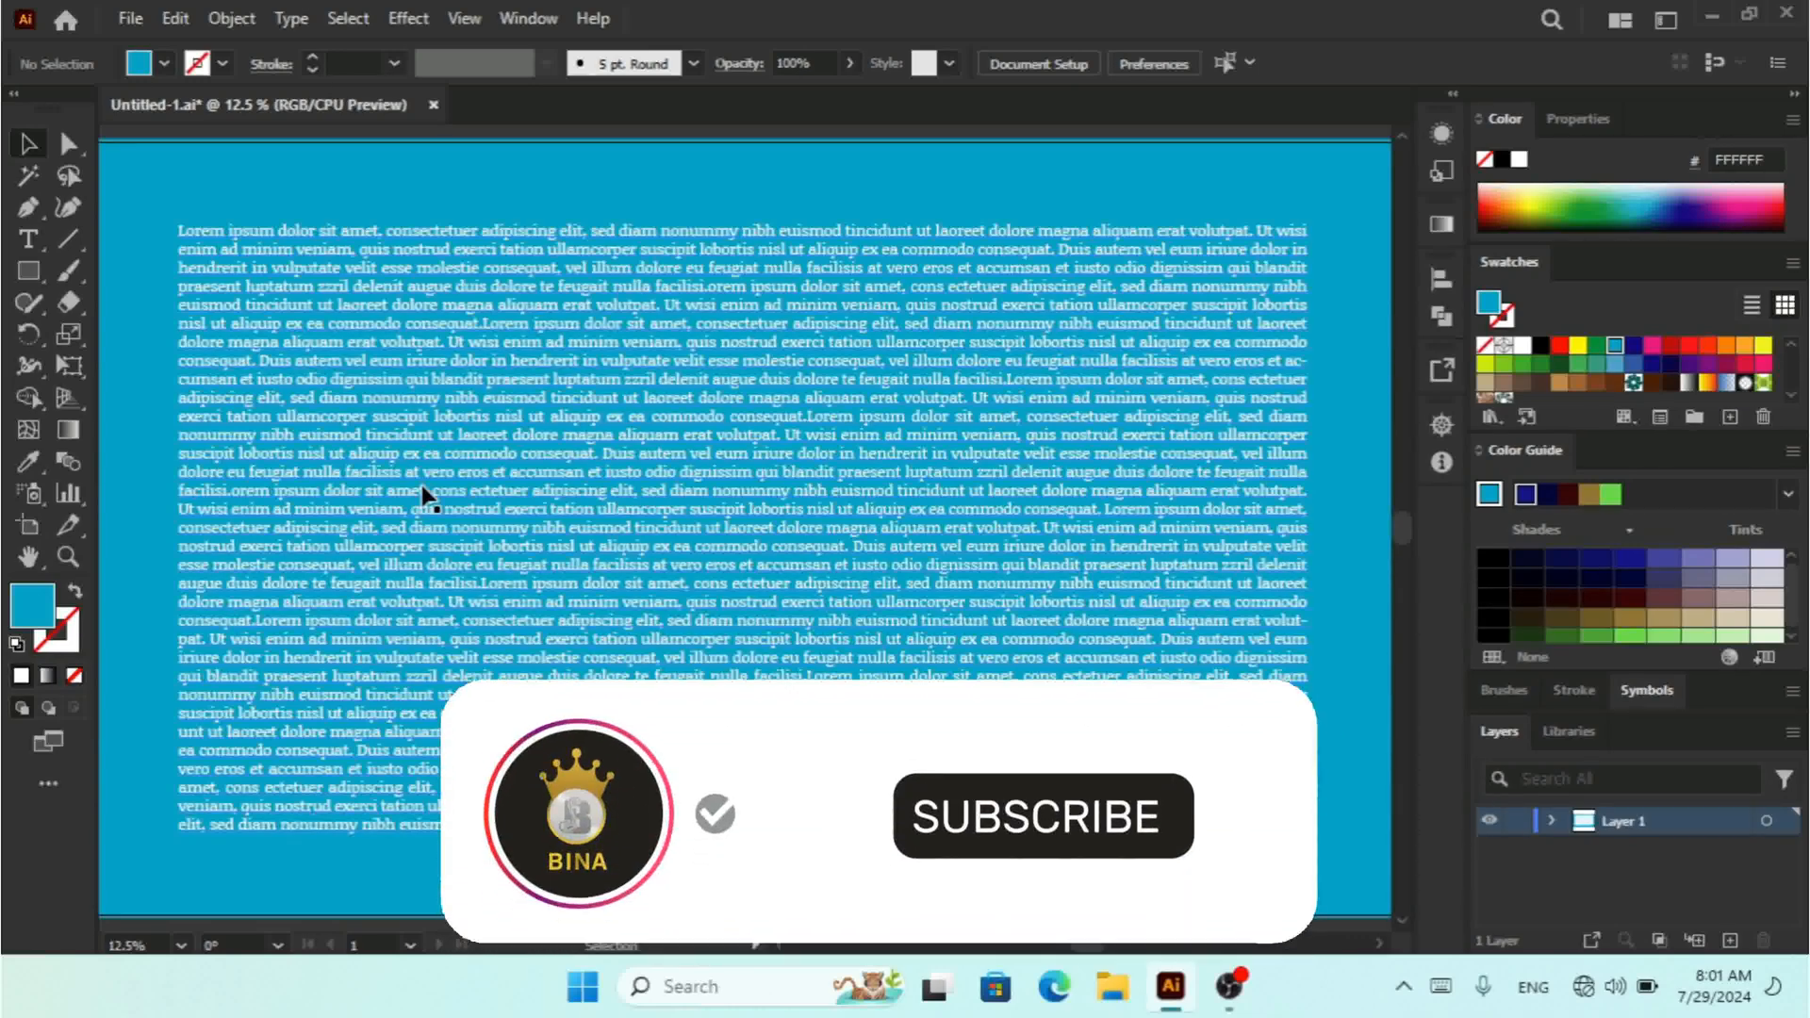
# Draw a square over the left part of the text block and fill it with dark blue 1D0F82
pyautogui.click(28, 271)
pyautogui.moveTo(303, 349); pyautogui.dragTo(643, 691)
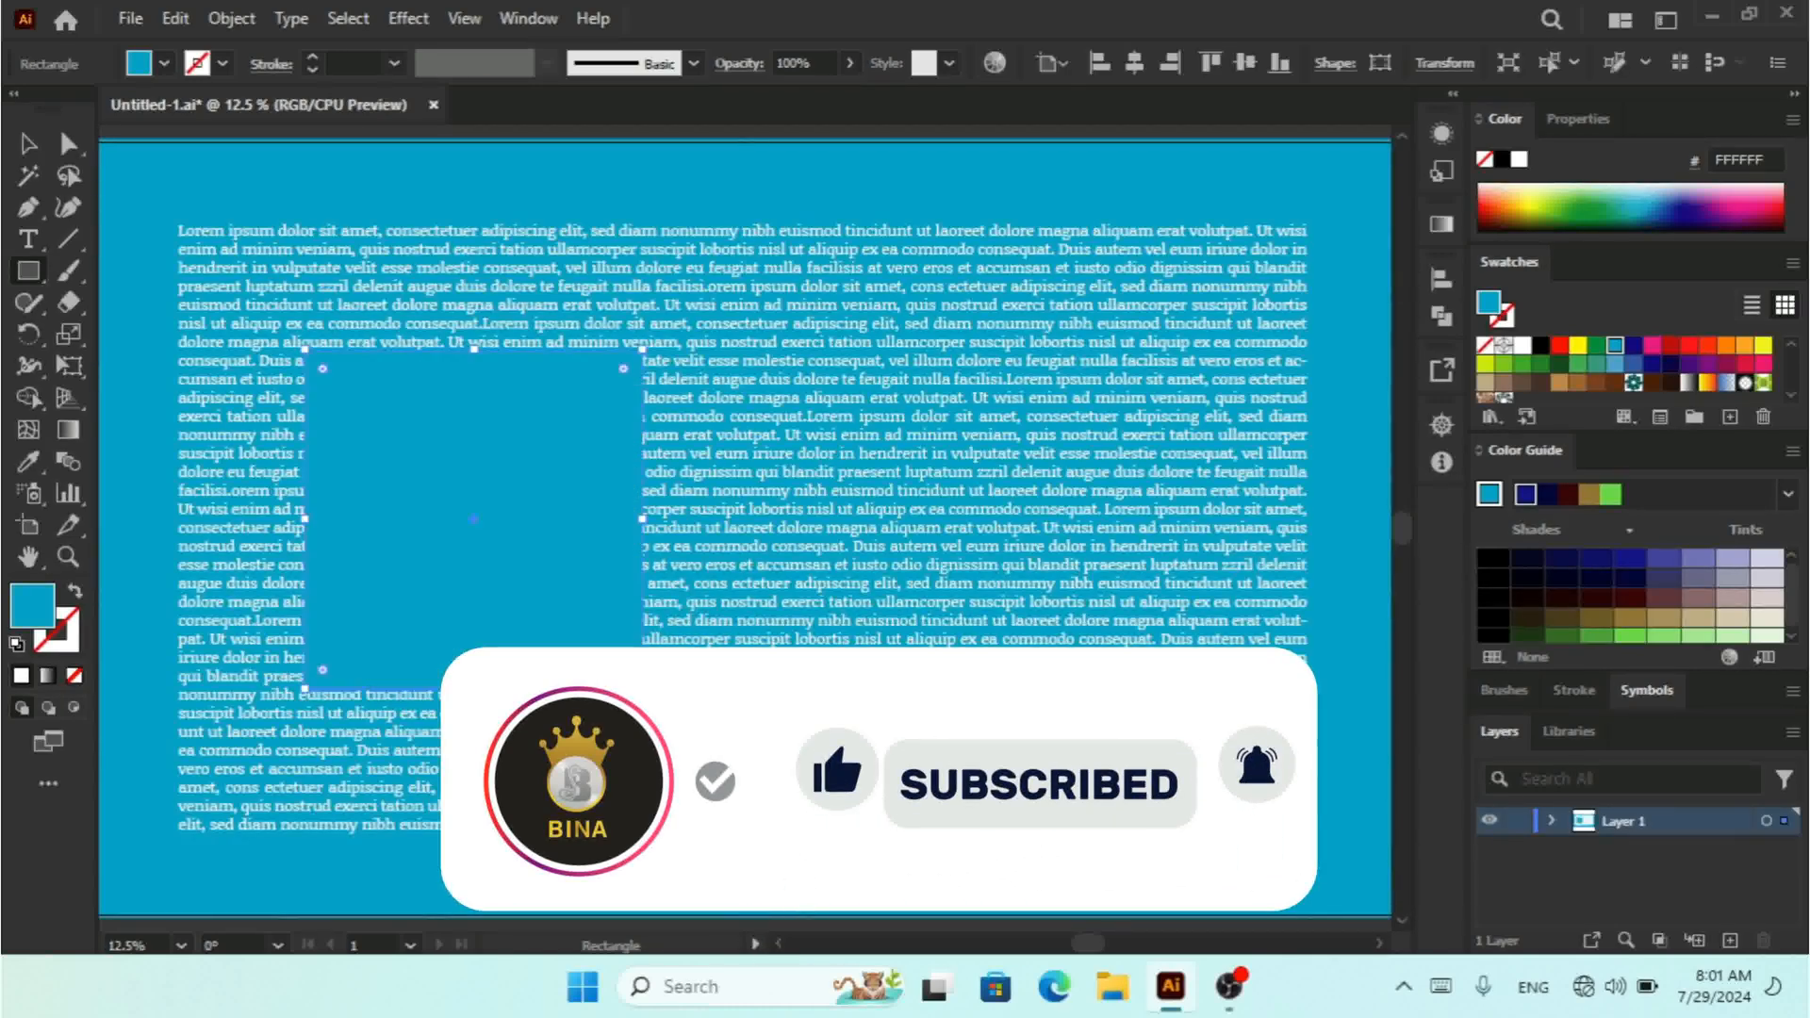
pyautogui.click(1634, 365)
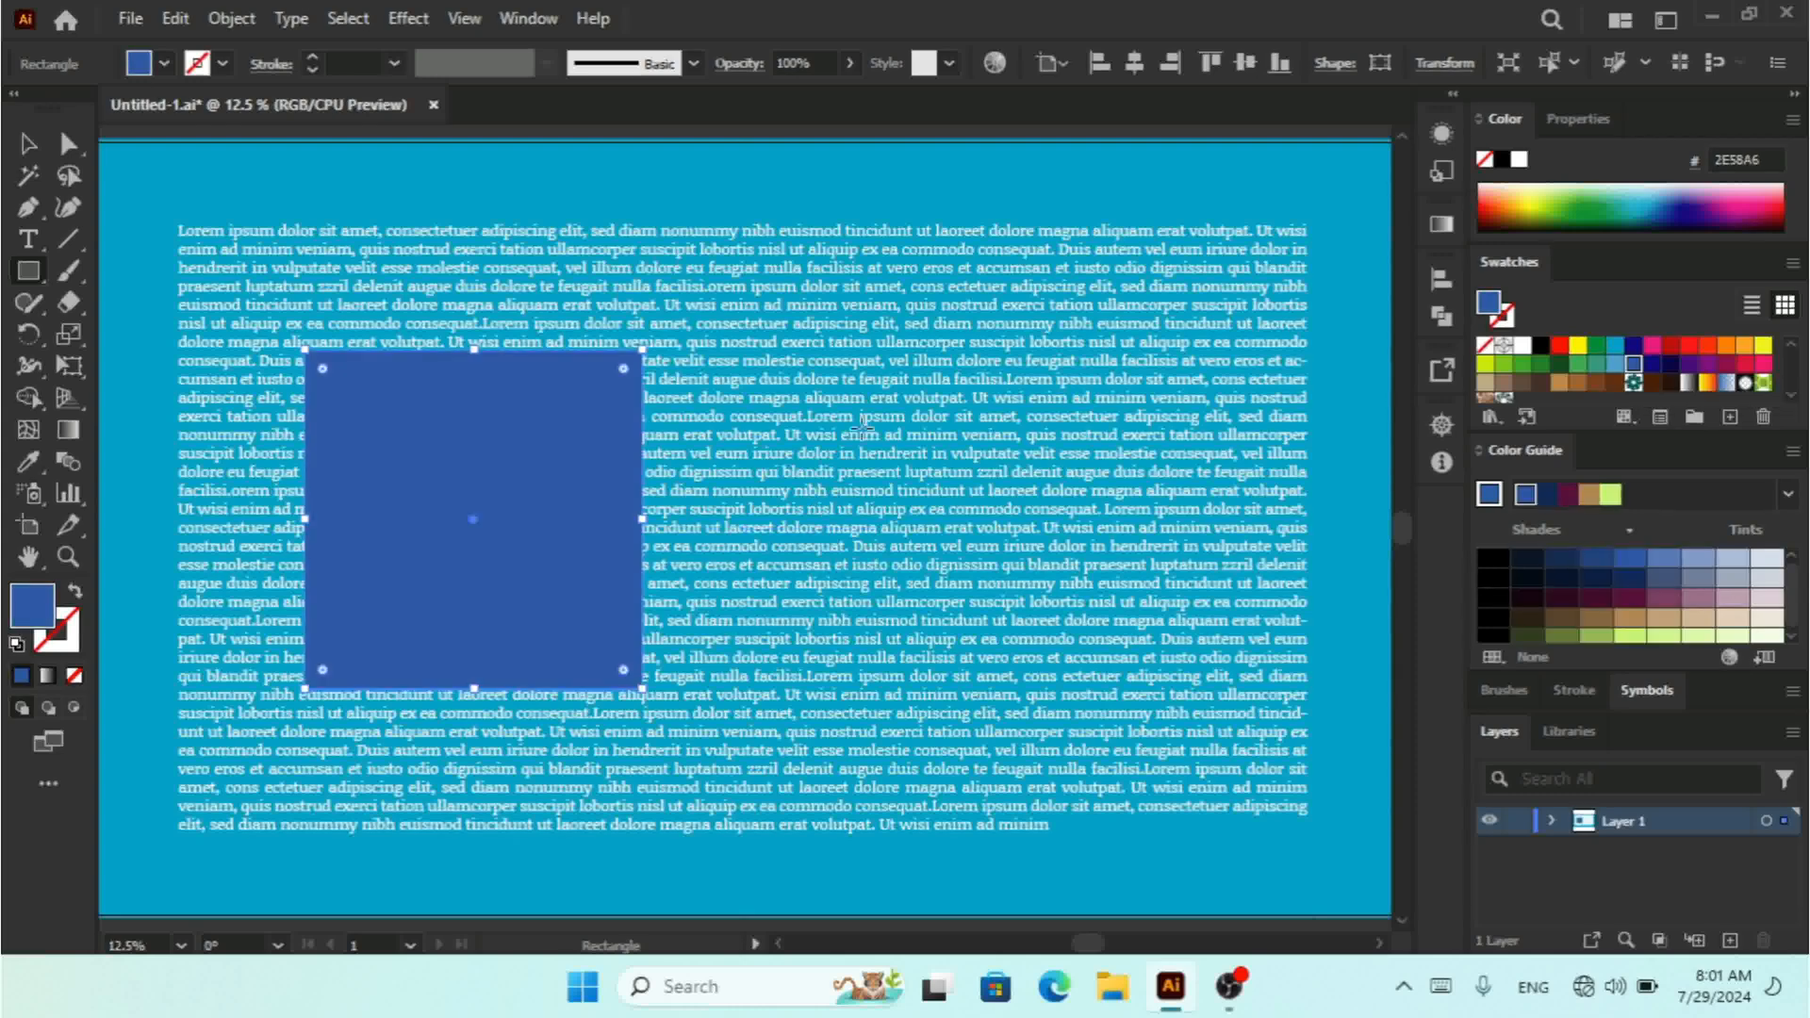
pyautogui.click(1682, 200)
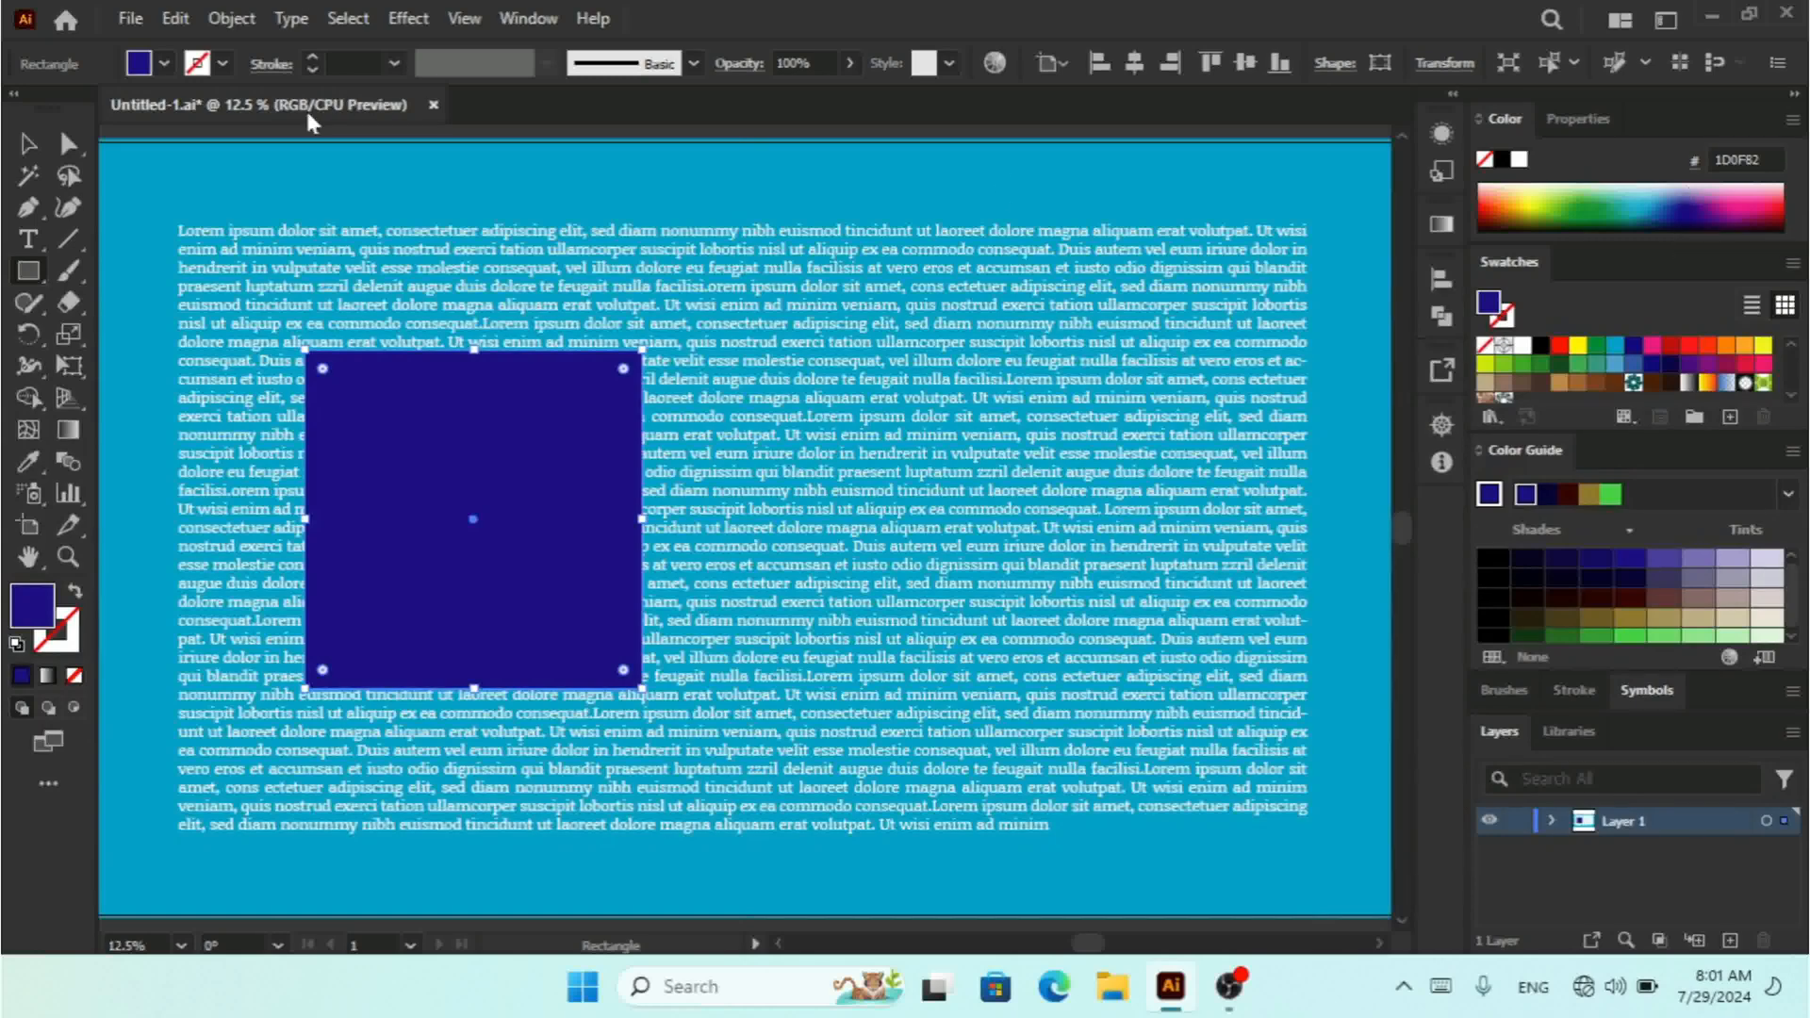
# Make a text wrap around the dark blue square, then move the square to the right part of the text block
pyautogui.click(238, 18)
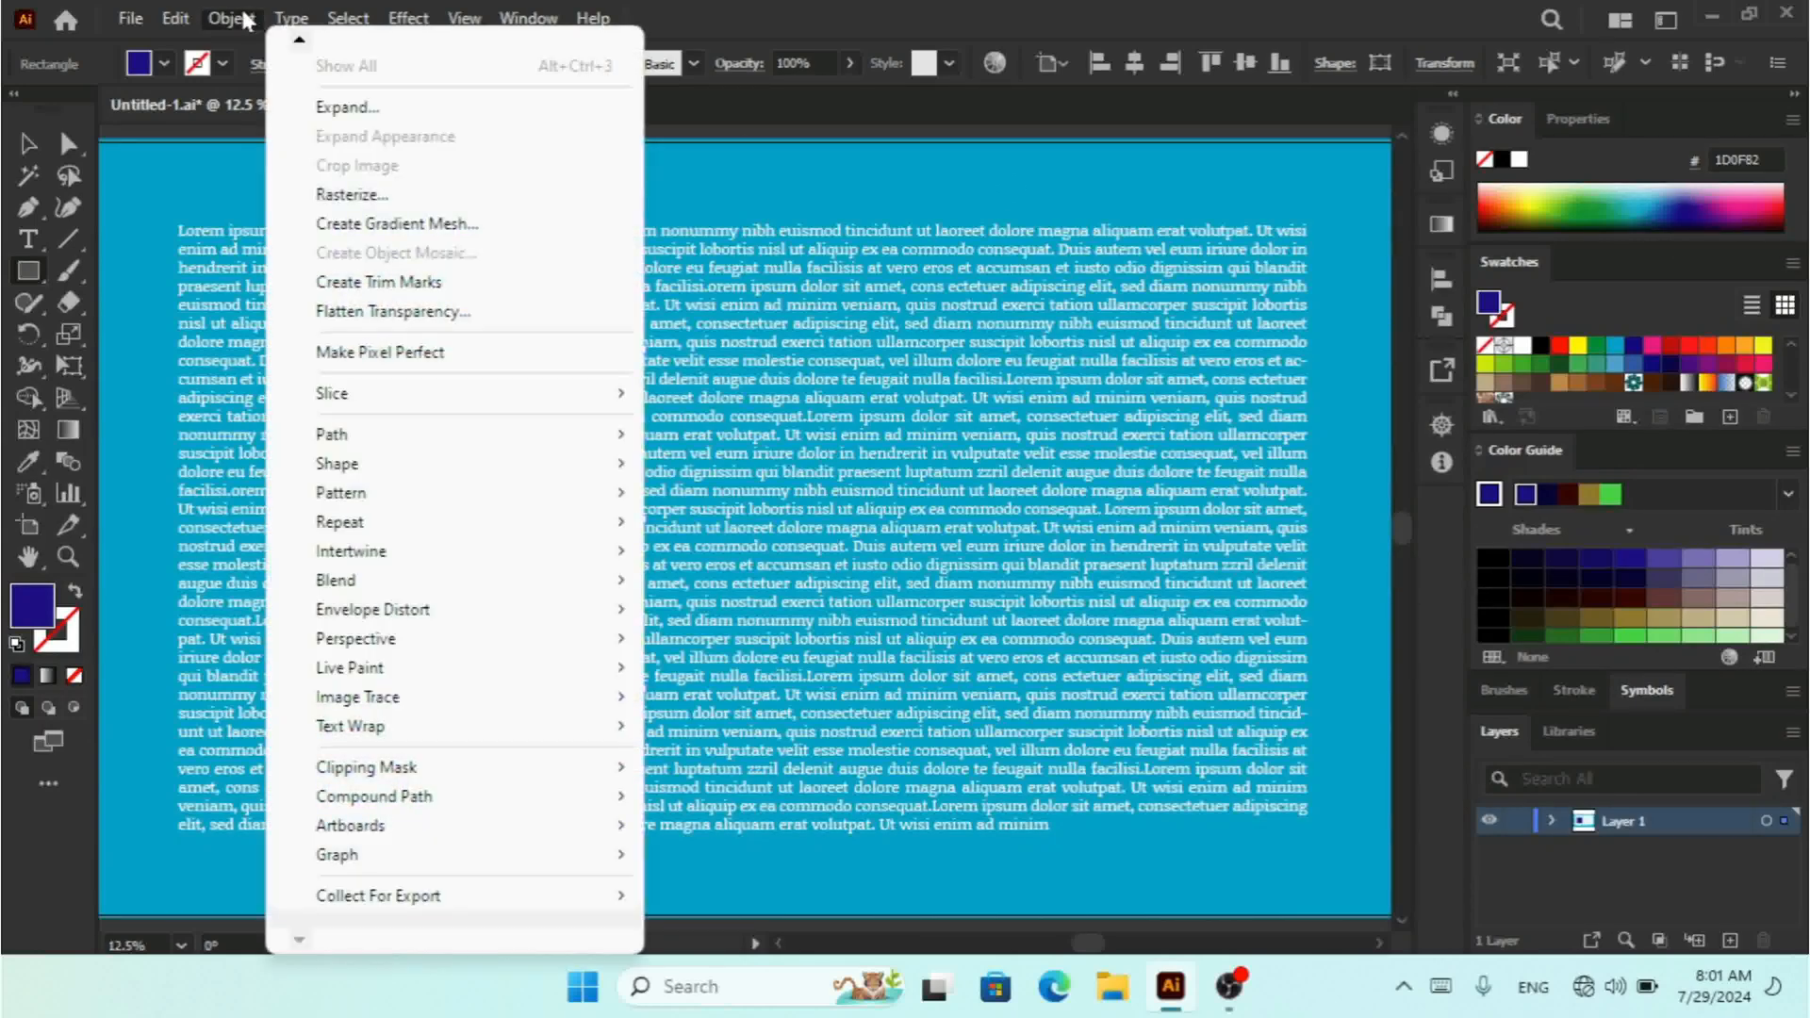
pyautogui.moveTo(546, 732)
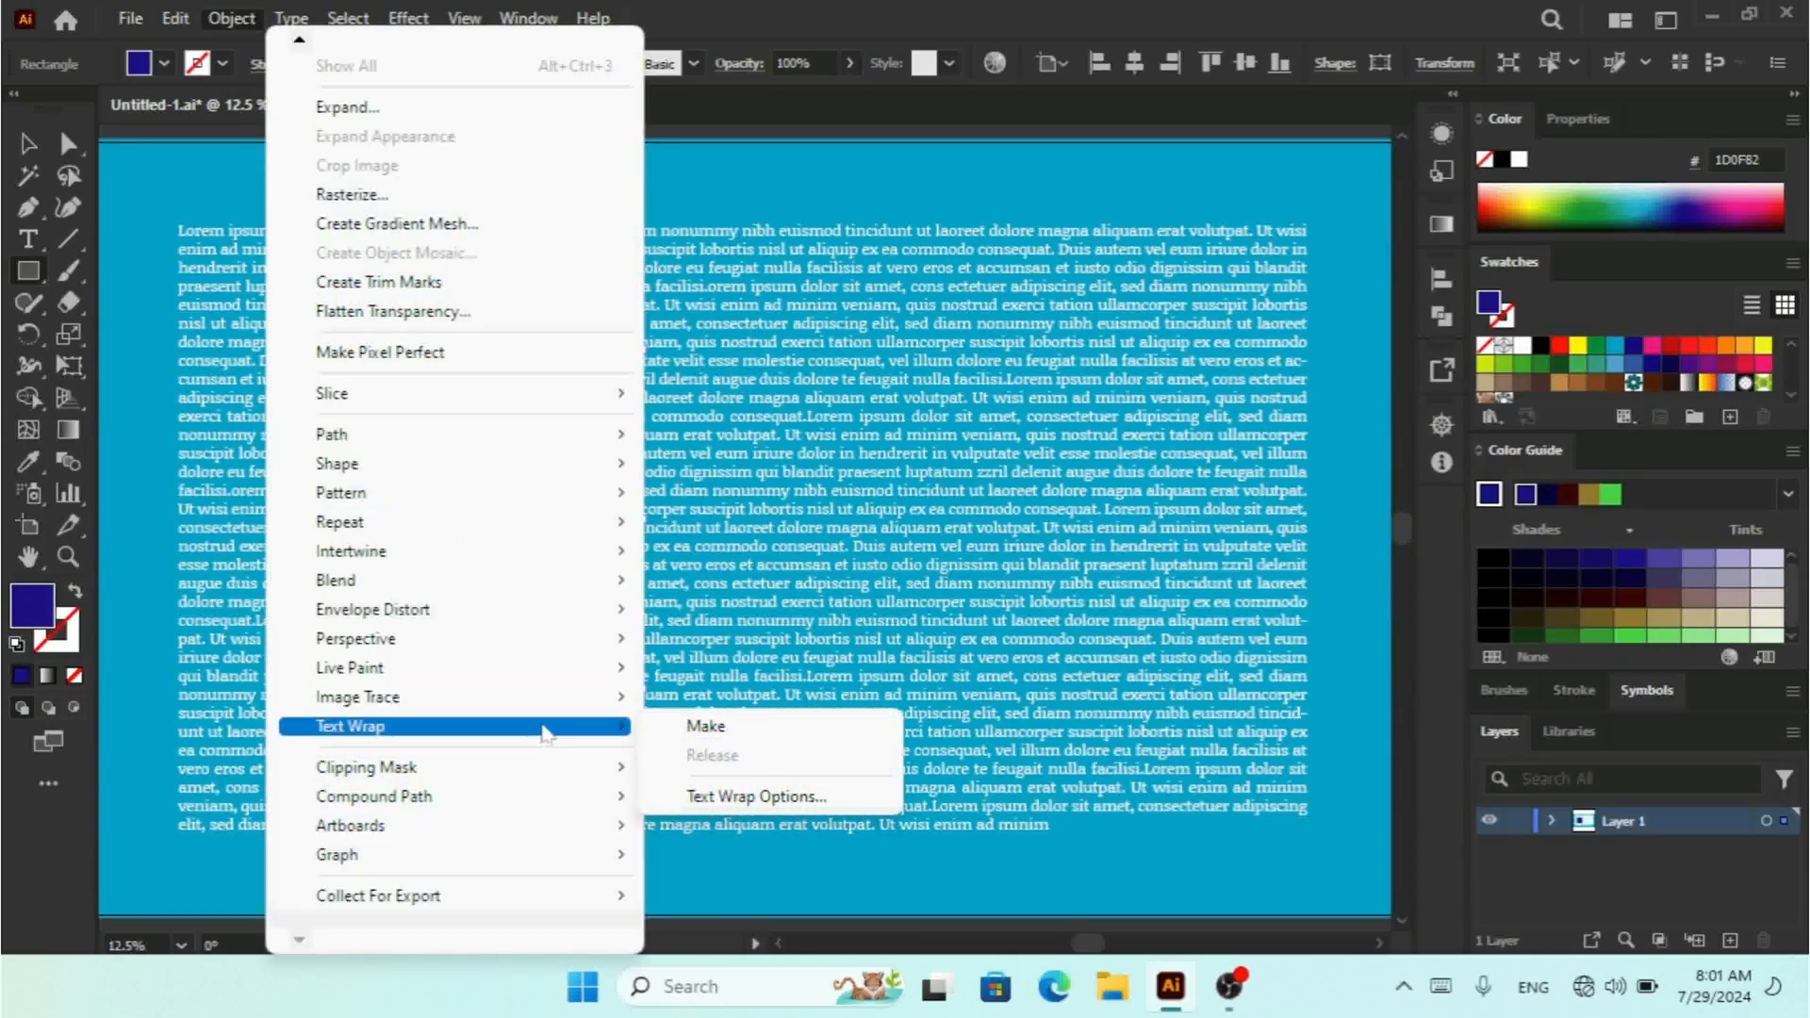
pyautogui.click(715, 728)
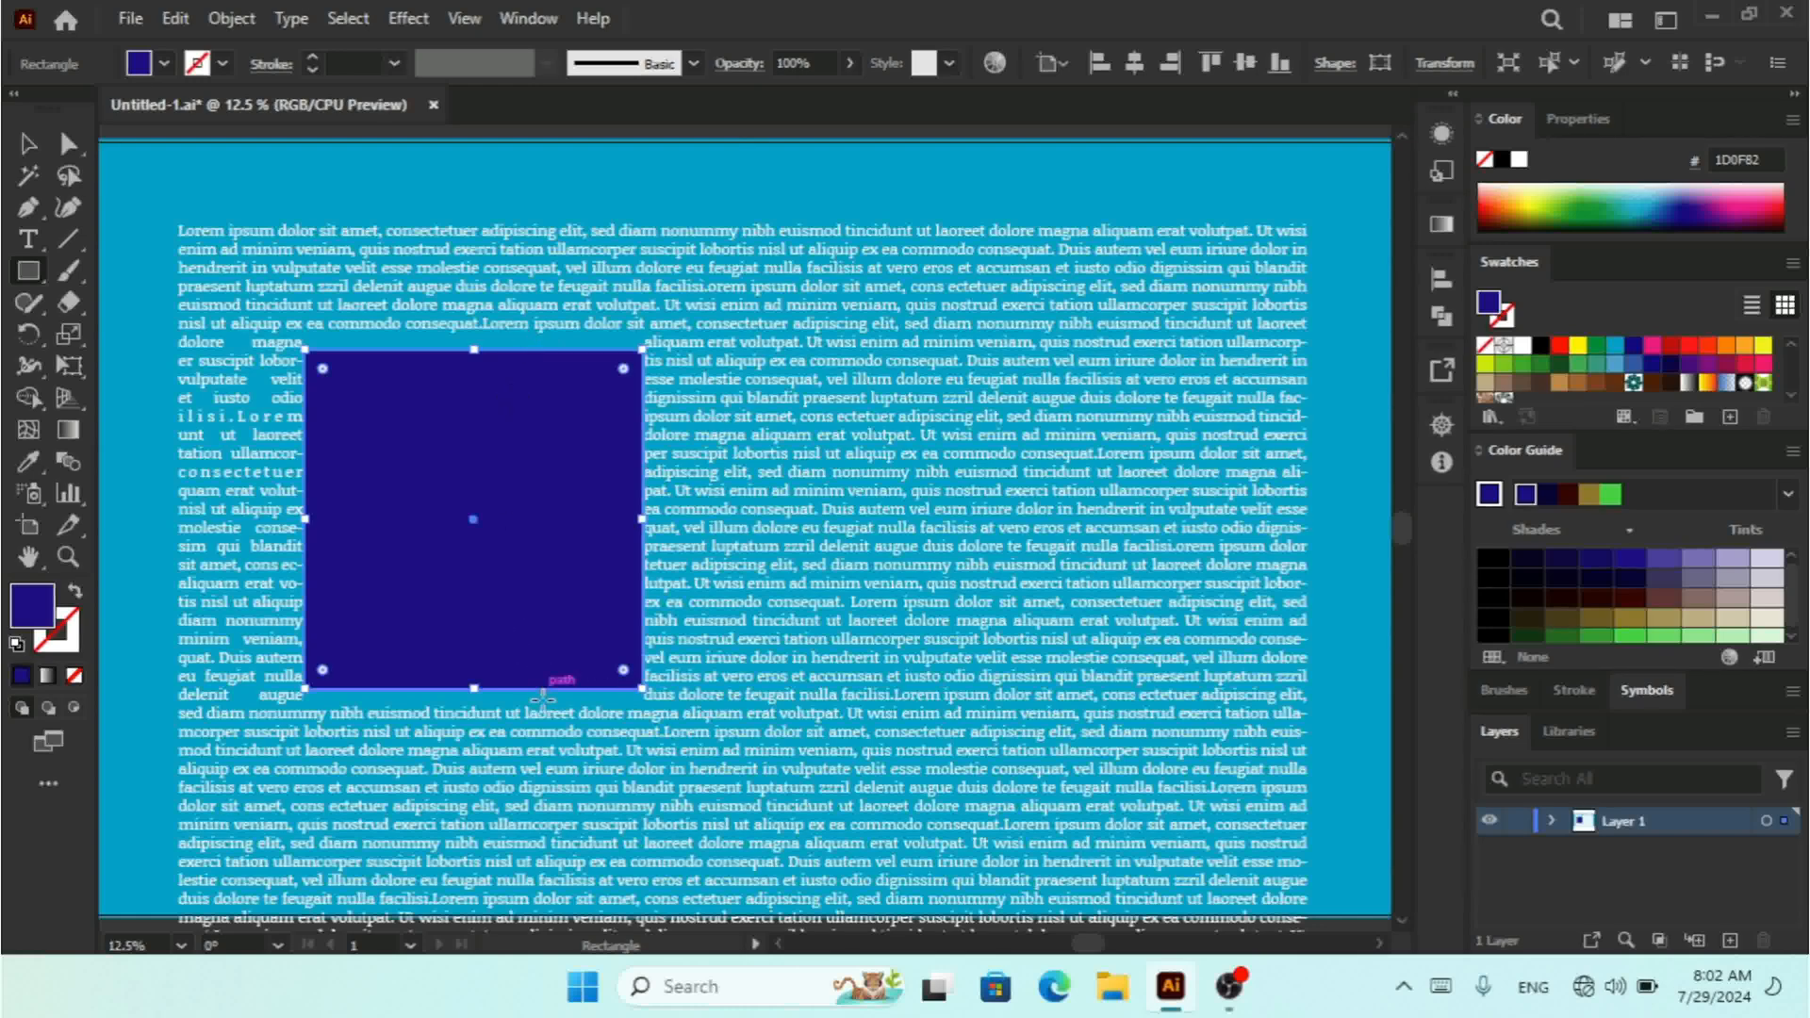
pyautogui.click(28, 144)
pyautogui.moveTo(444, 465); pyautogui.dragTo(963, 514)
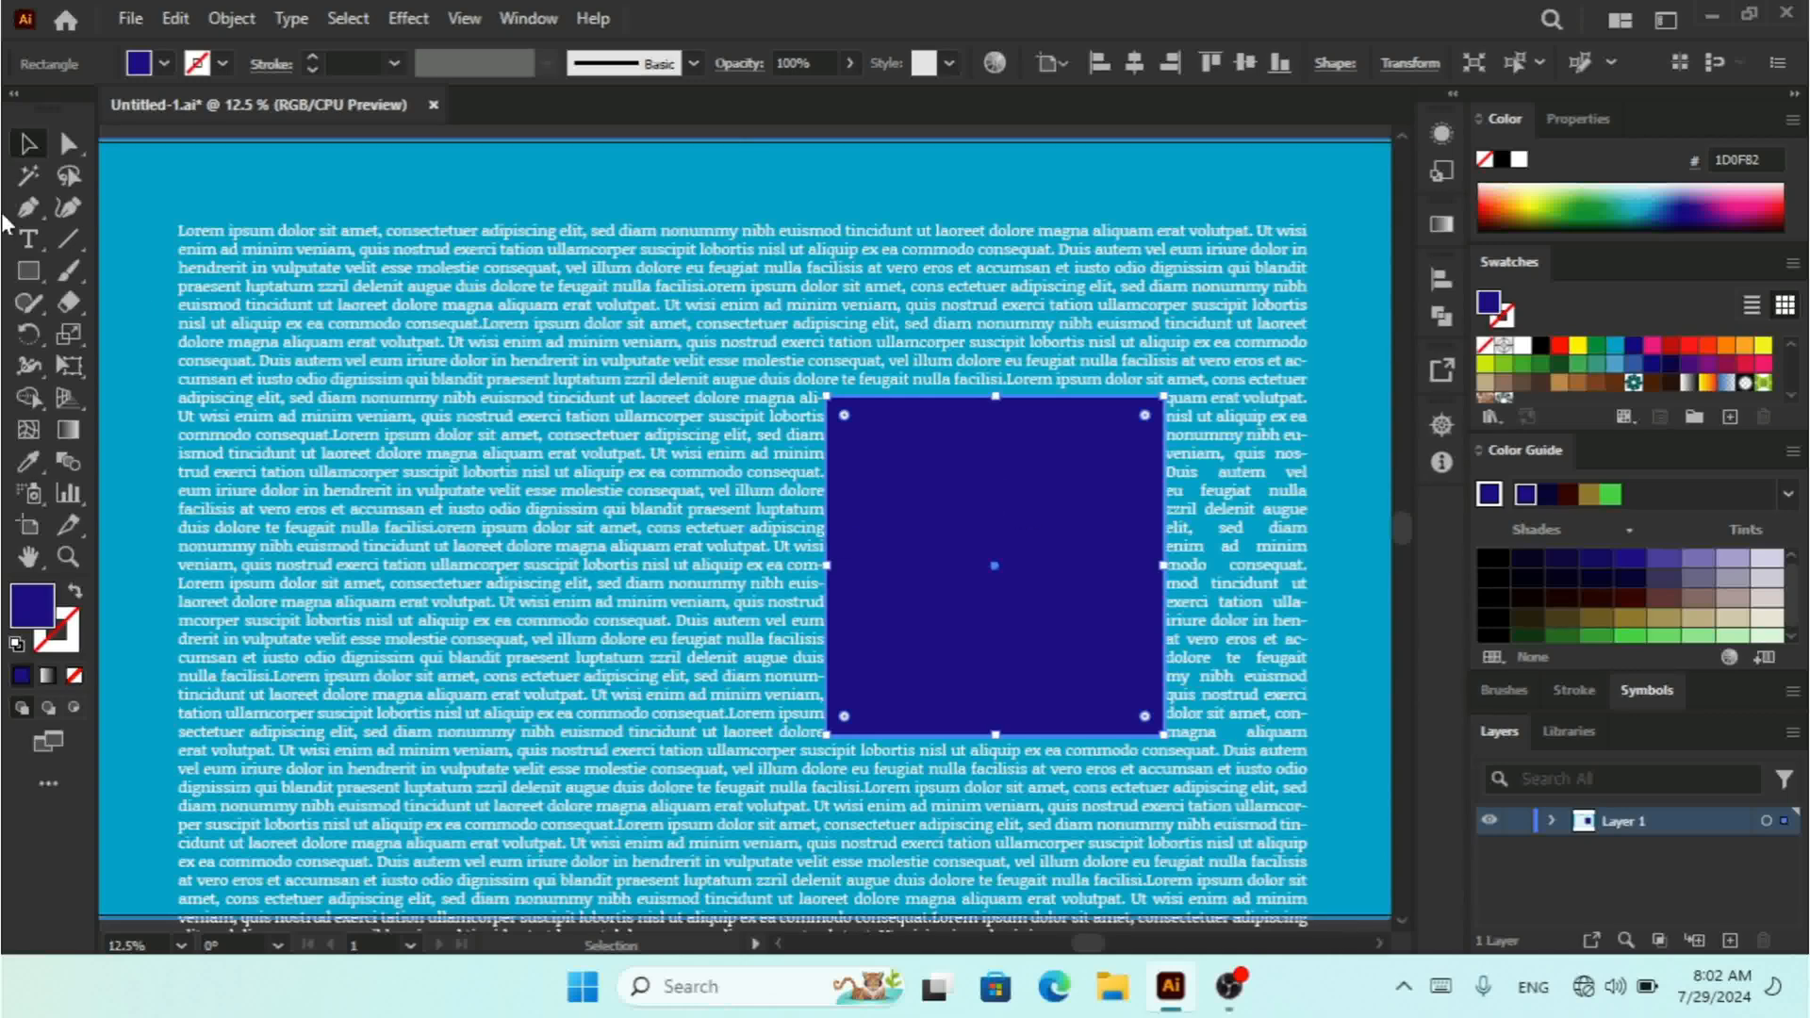
# Draw a circle slightly larger than the square over the left part of the text and move it level with the square
pyautogui.click(27, 273)
pyautogui.click(137, 343)
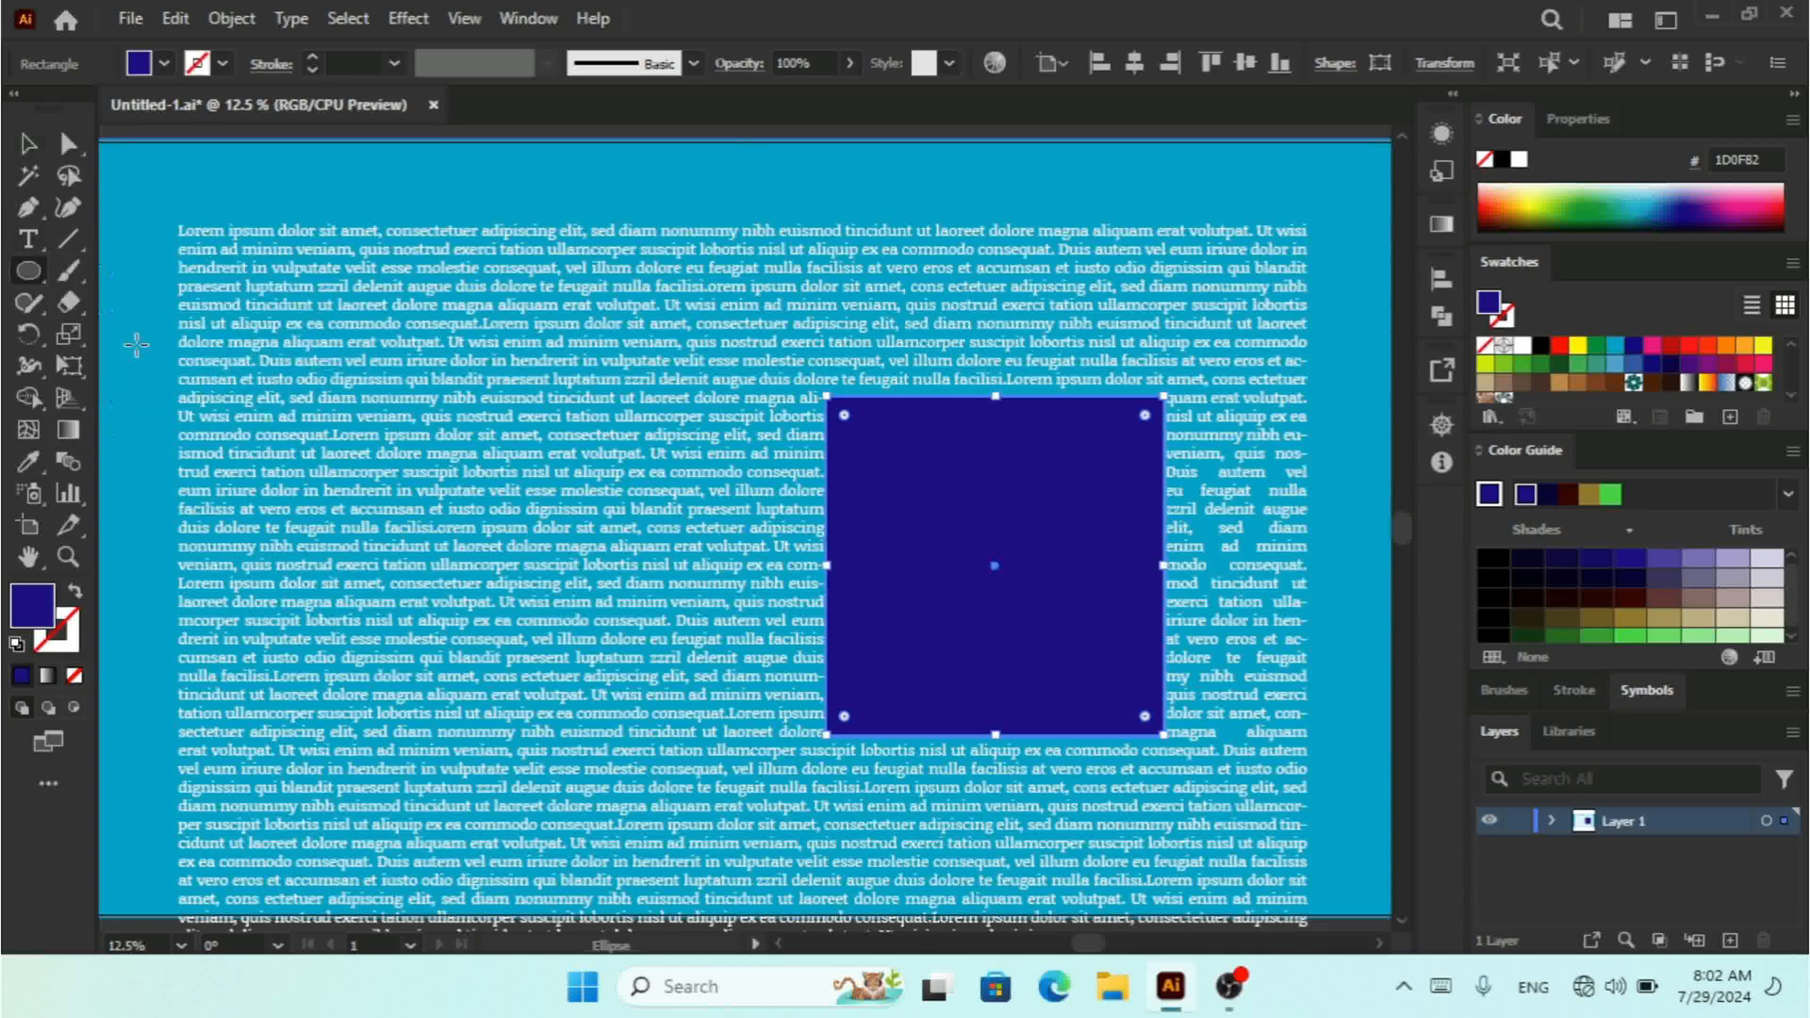
pyautogui.moveTo(511, 515); pyautogui.dragTo(693, 679)
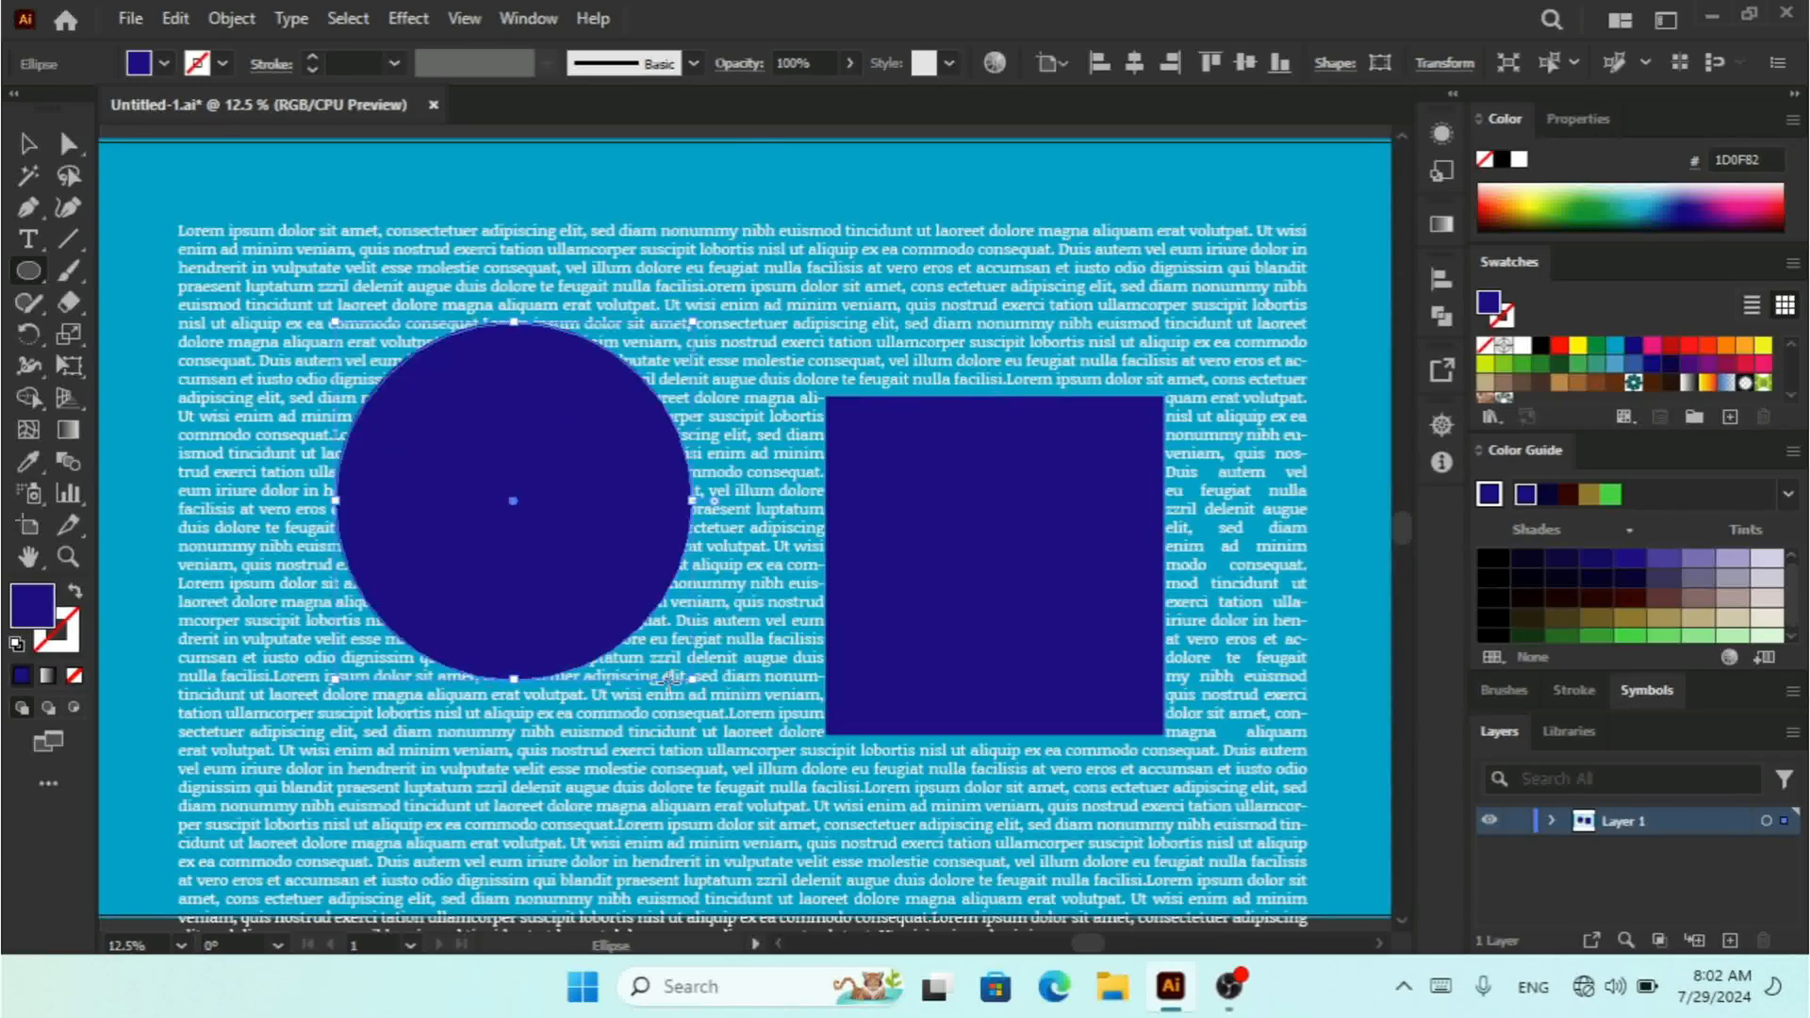
pyautogui.click(26, 143)
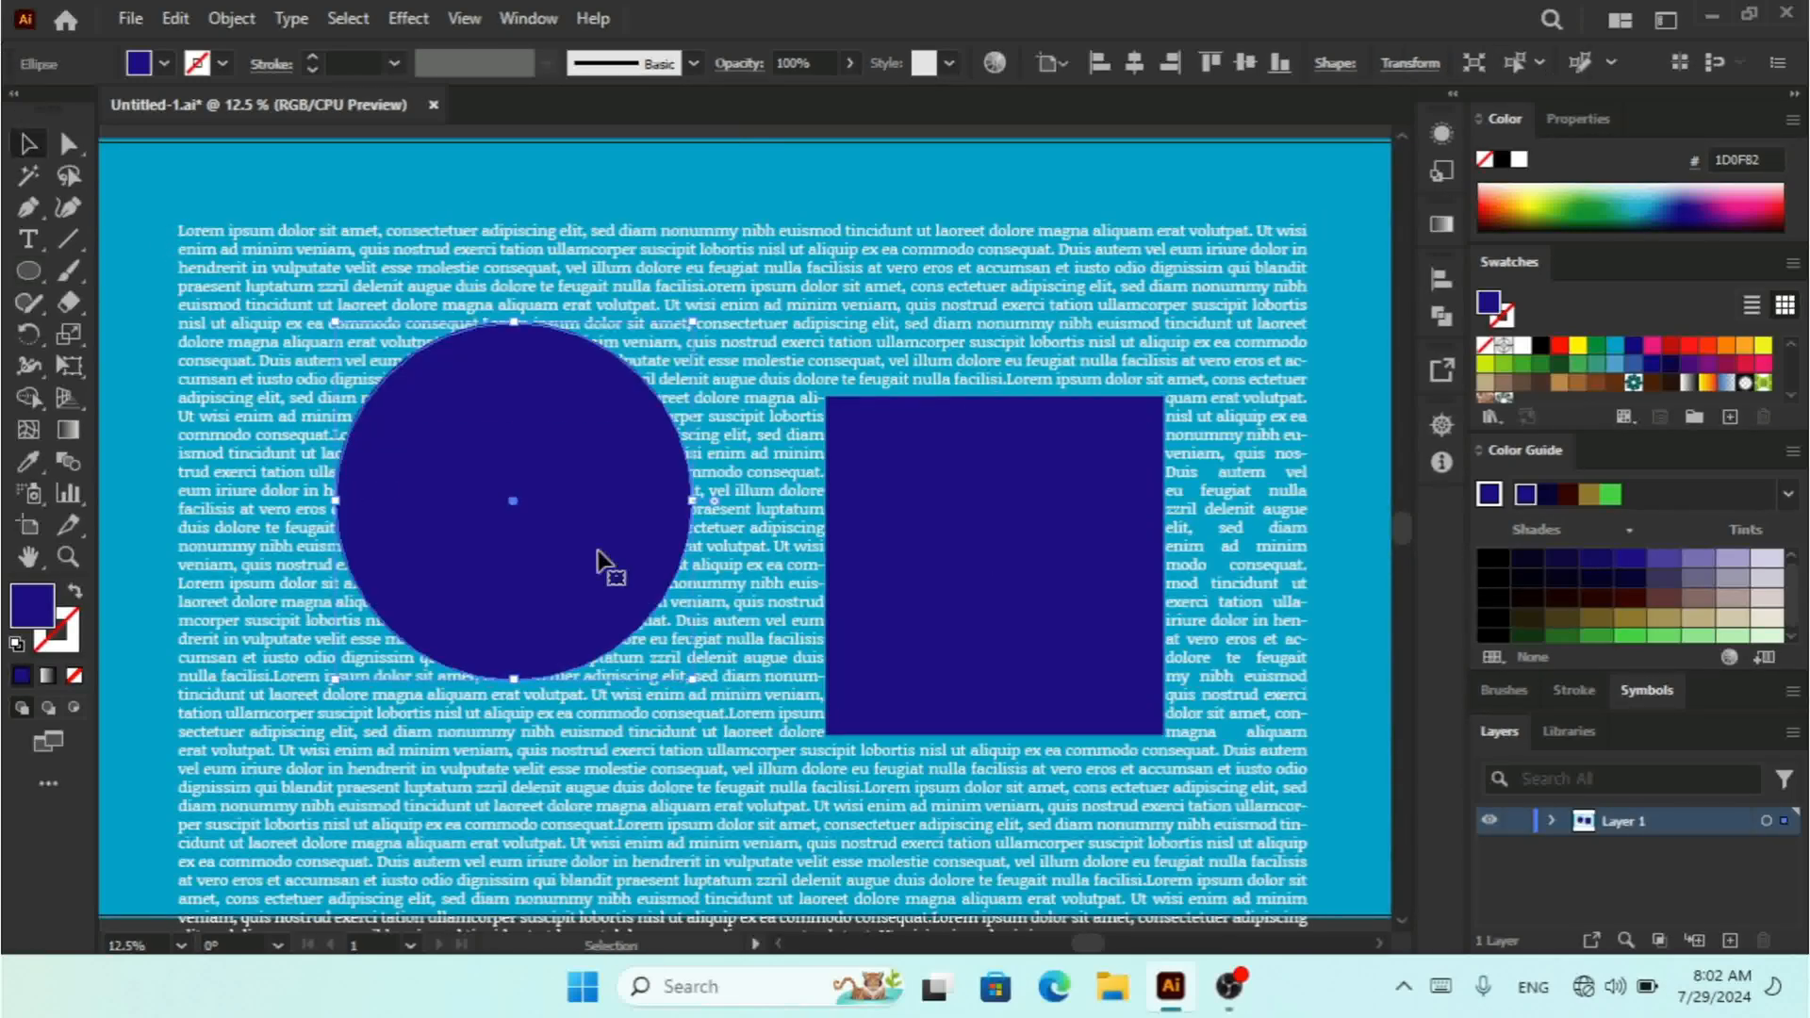
pyautogui.moveTo(590, 505); pyautogui.dragTo(587, 587)
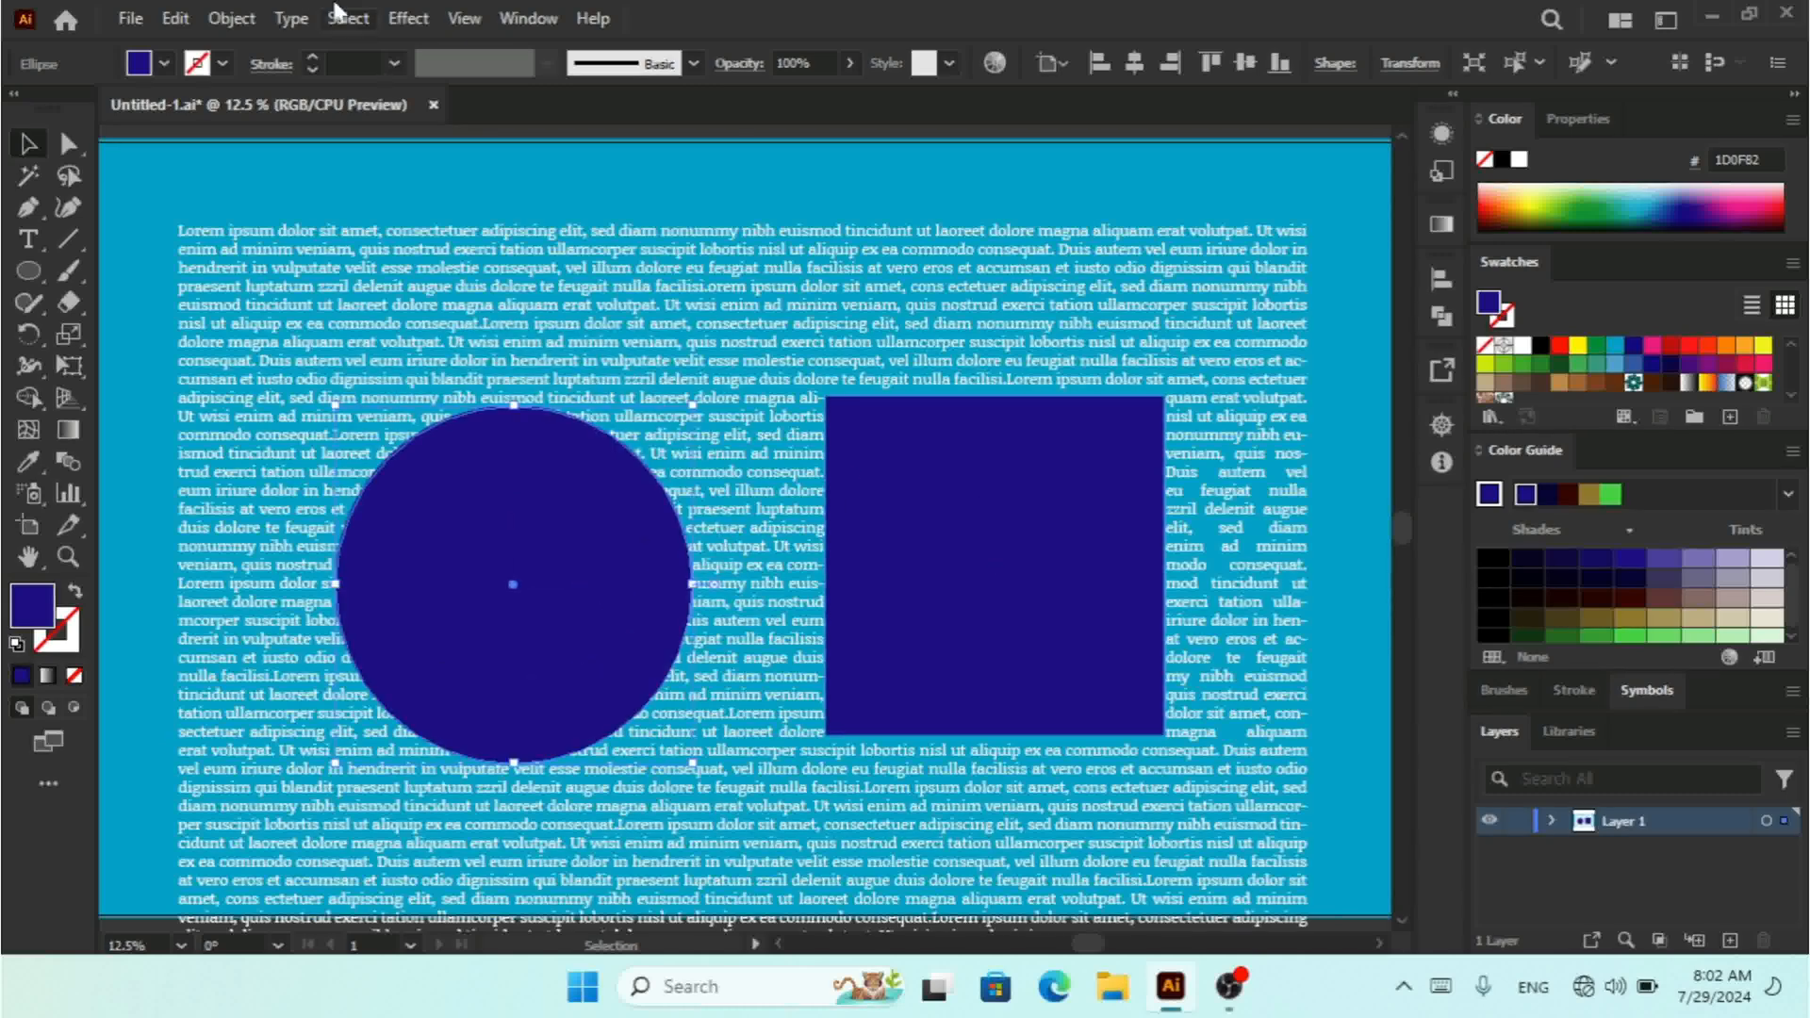
# Make a text wrap around the circle and shift the circle slightly upward within the text
pyautogui.click(224, 18)
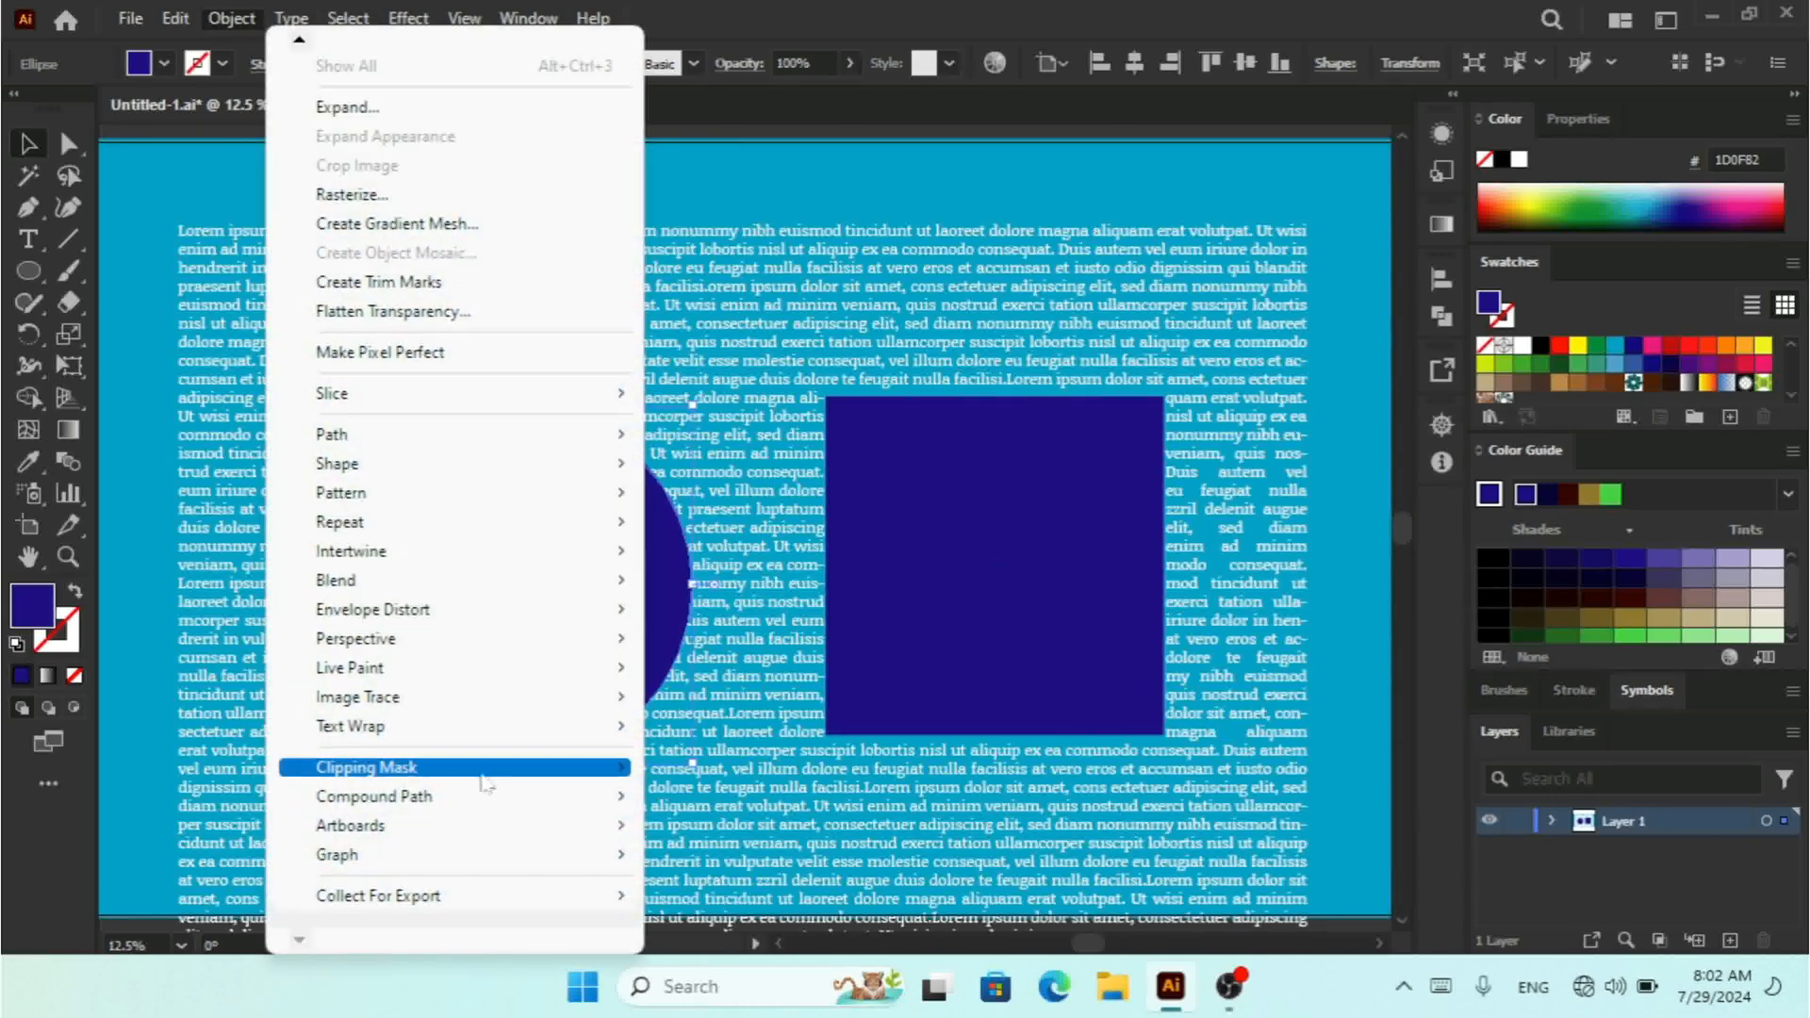
pyautogui.moveTo(534, 728)
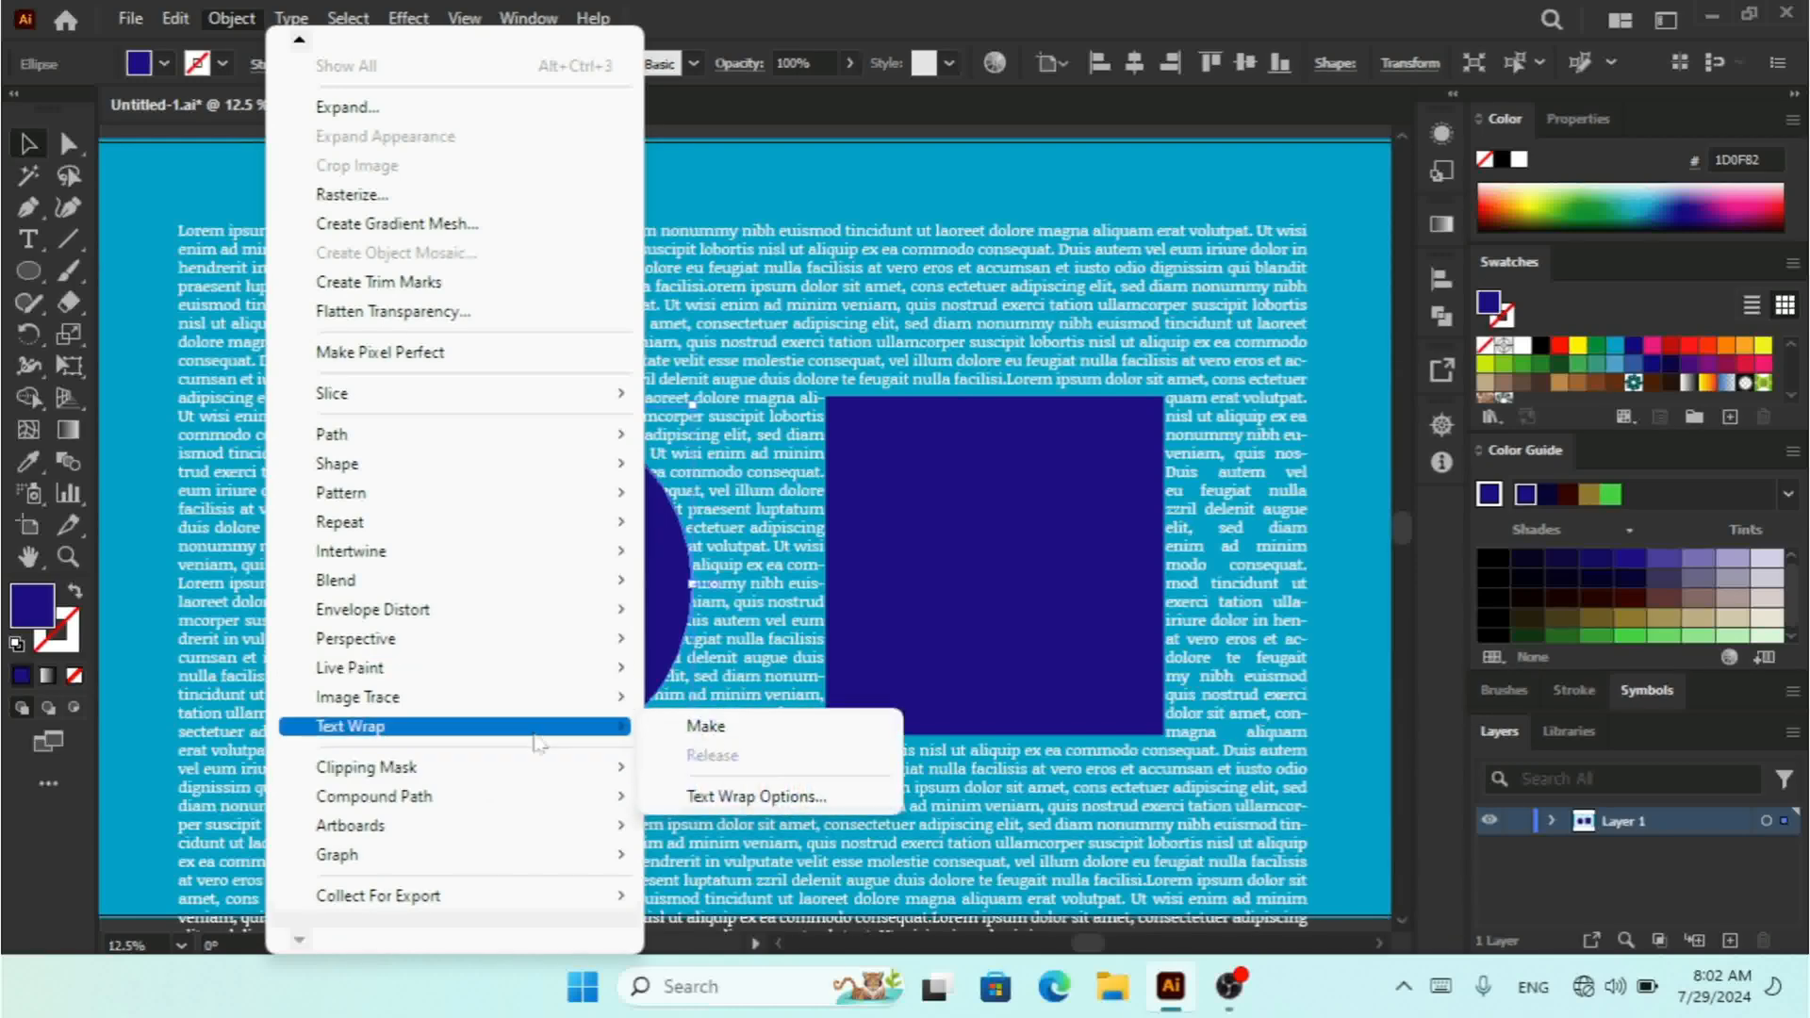
pyautogui.click(699, 724)
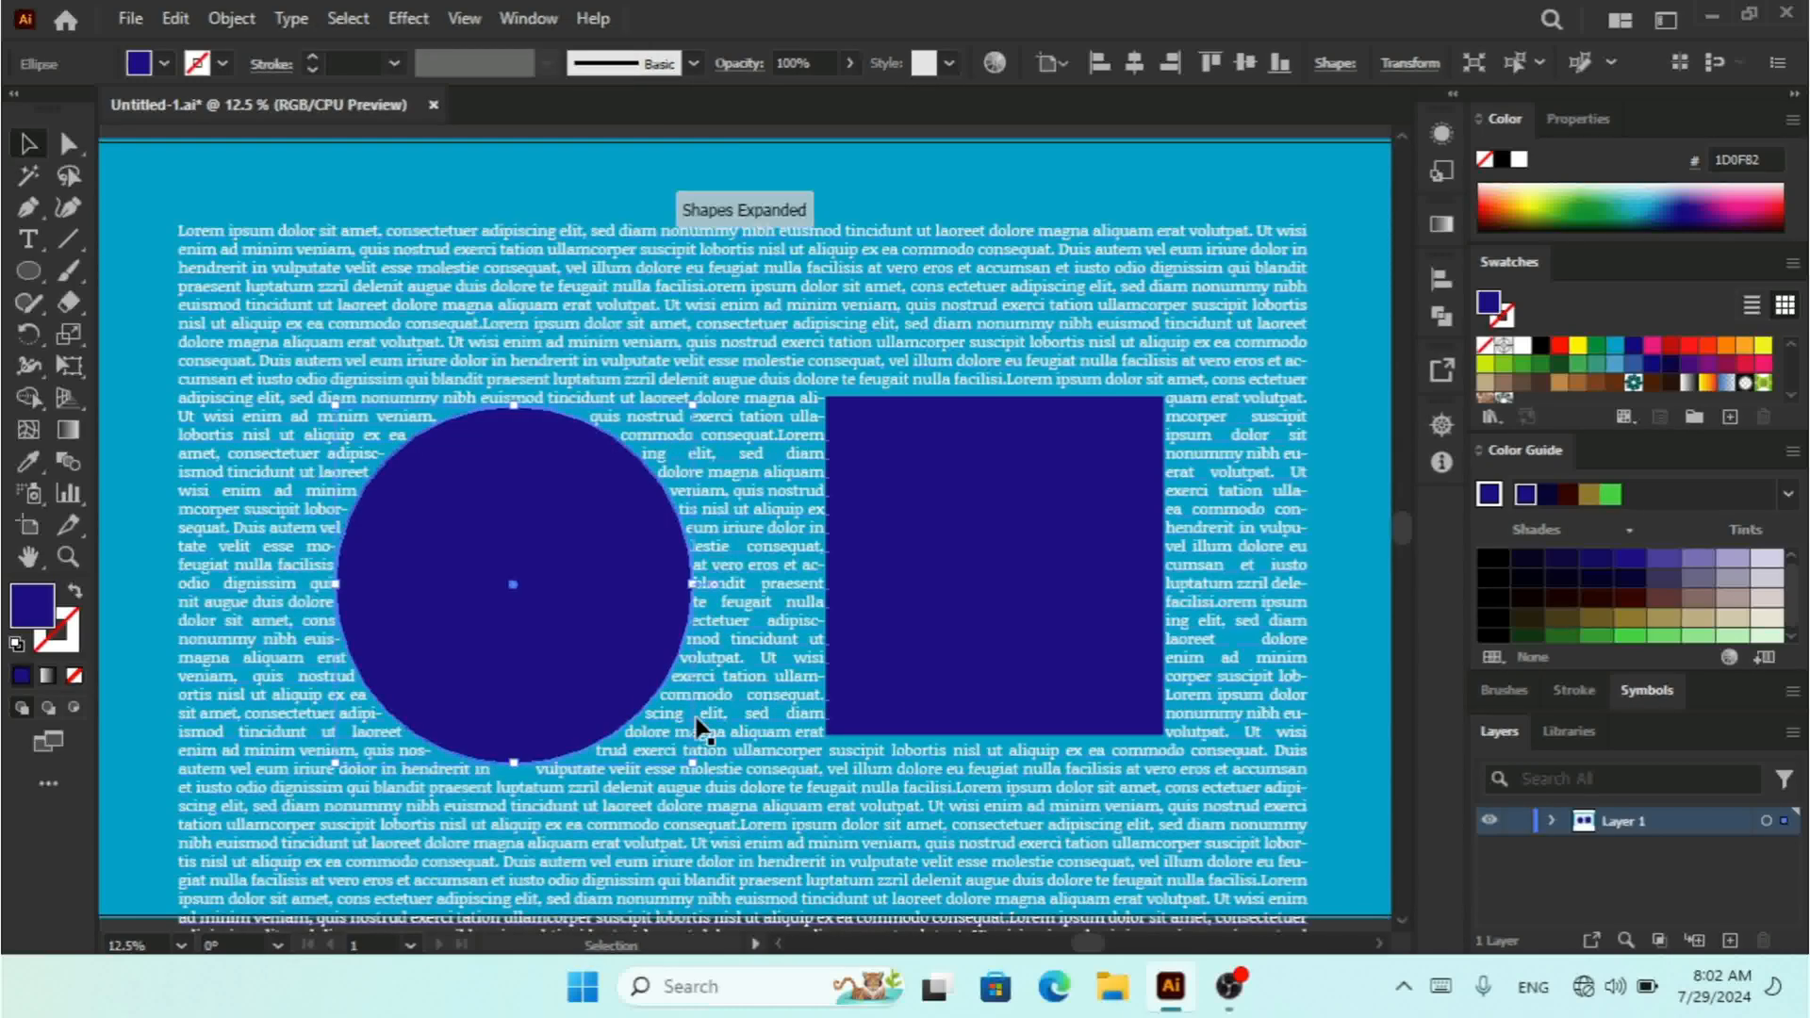
pyautogui.moveTo(556, 560)
pyautogui.mouseDown()
pyautogui.moveTo(557, 470)
pyautogui.moveTo(567, 546)
pyautogui.mouseUp()
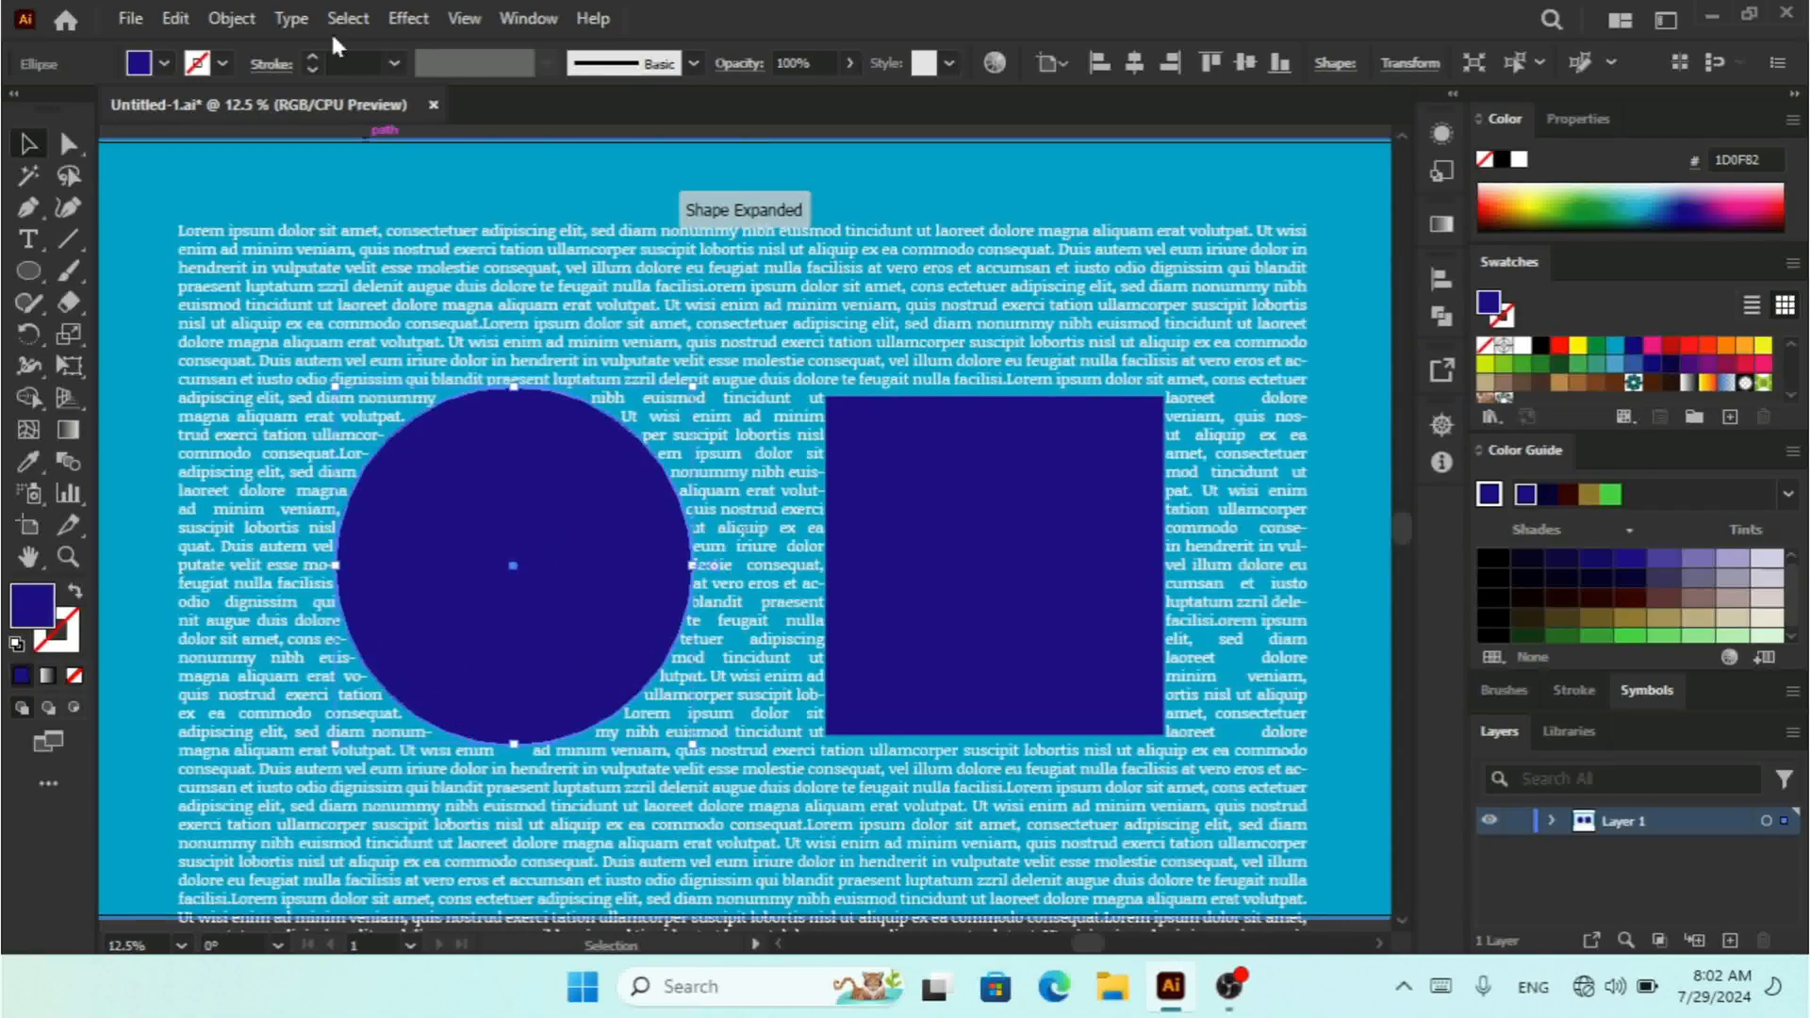
# Release the circle's text wrap and move the circle around over the text
pyautogui.click(232, 20)
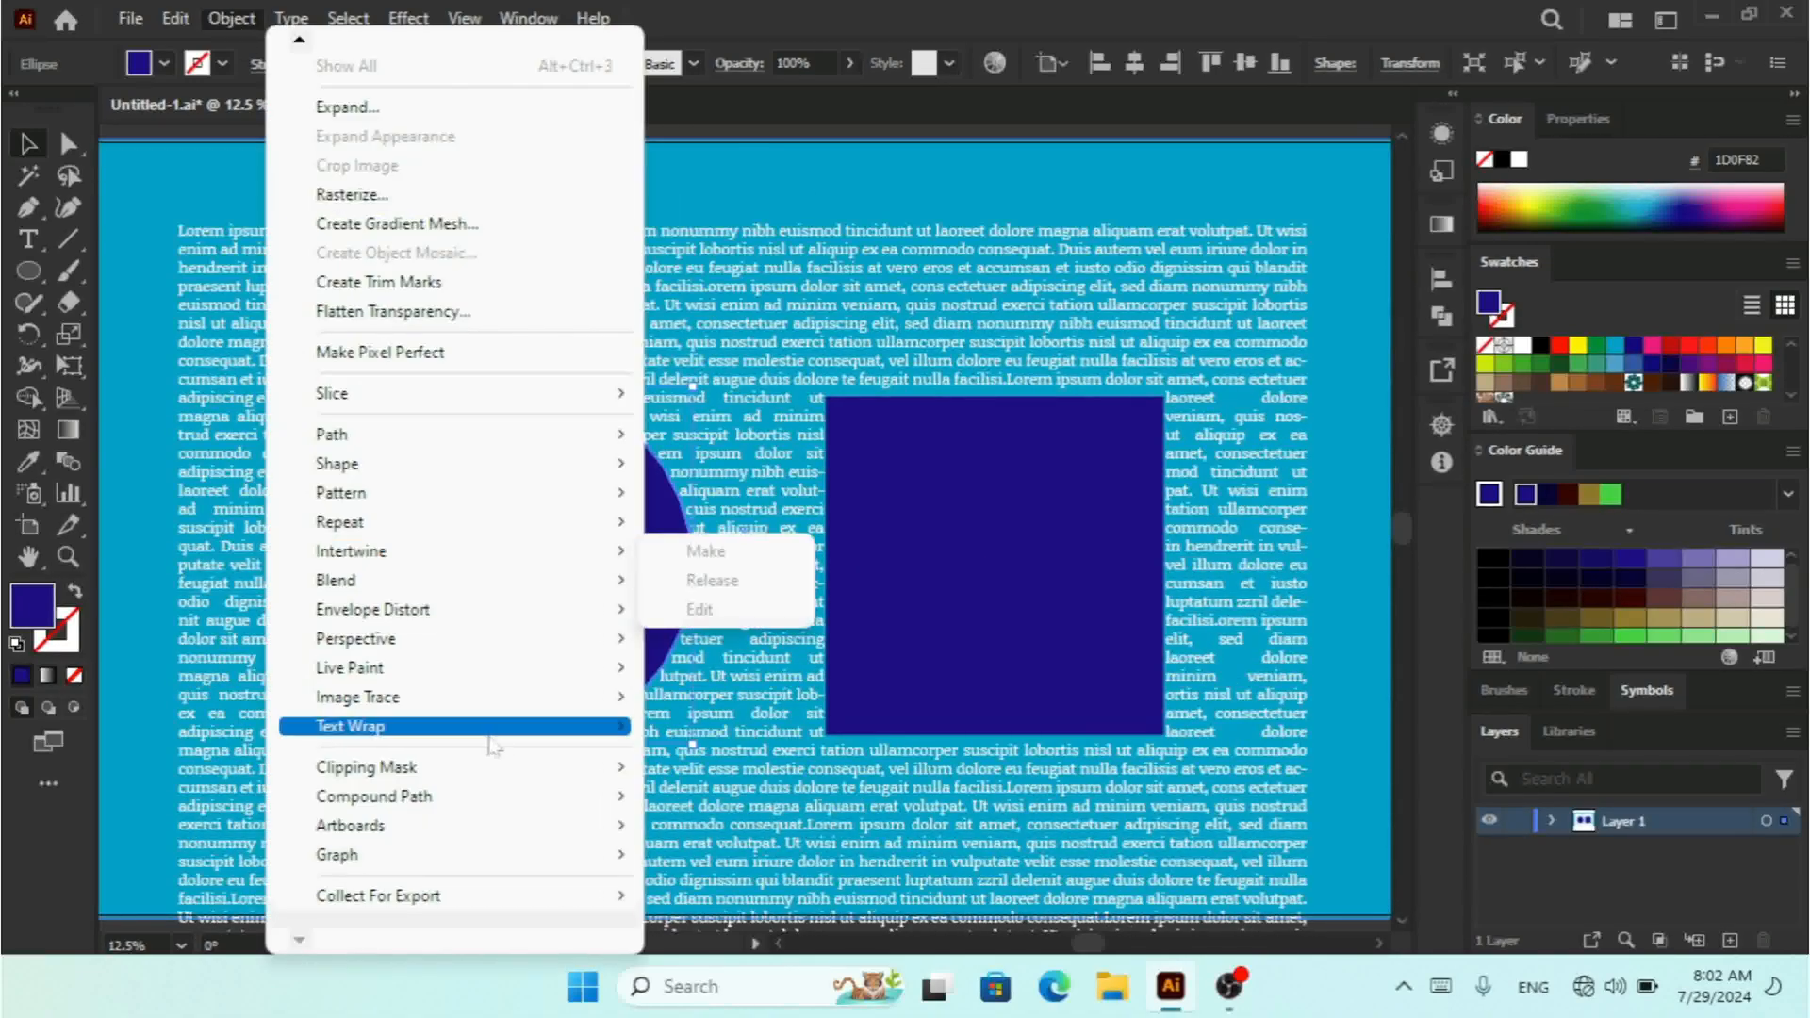
pyautogui.moveTo(503, 736)
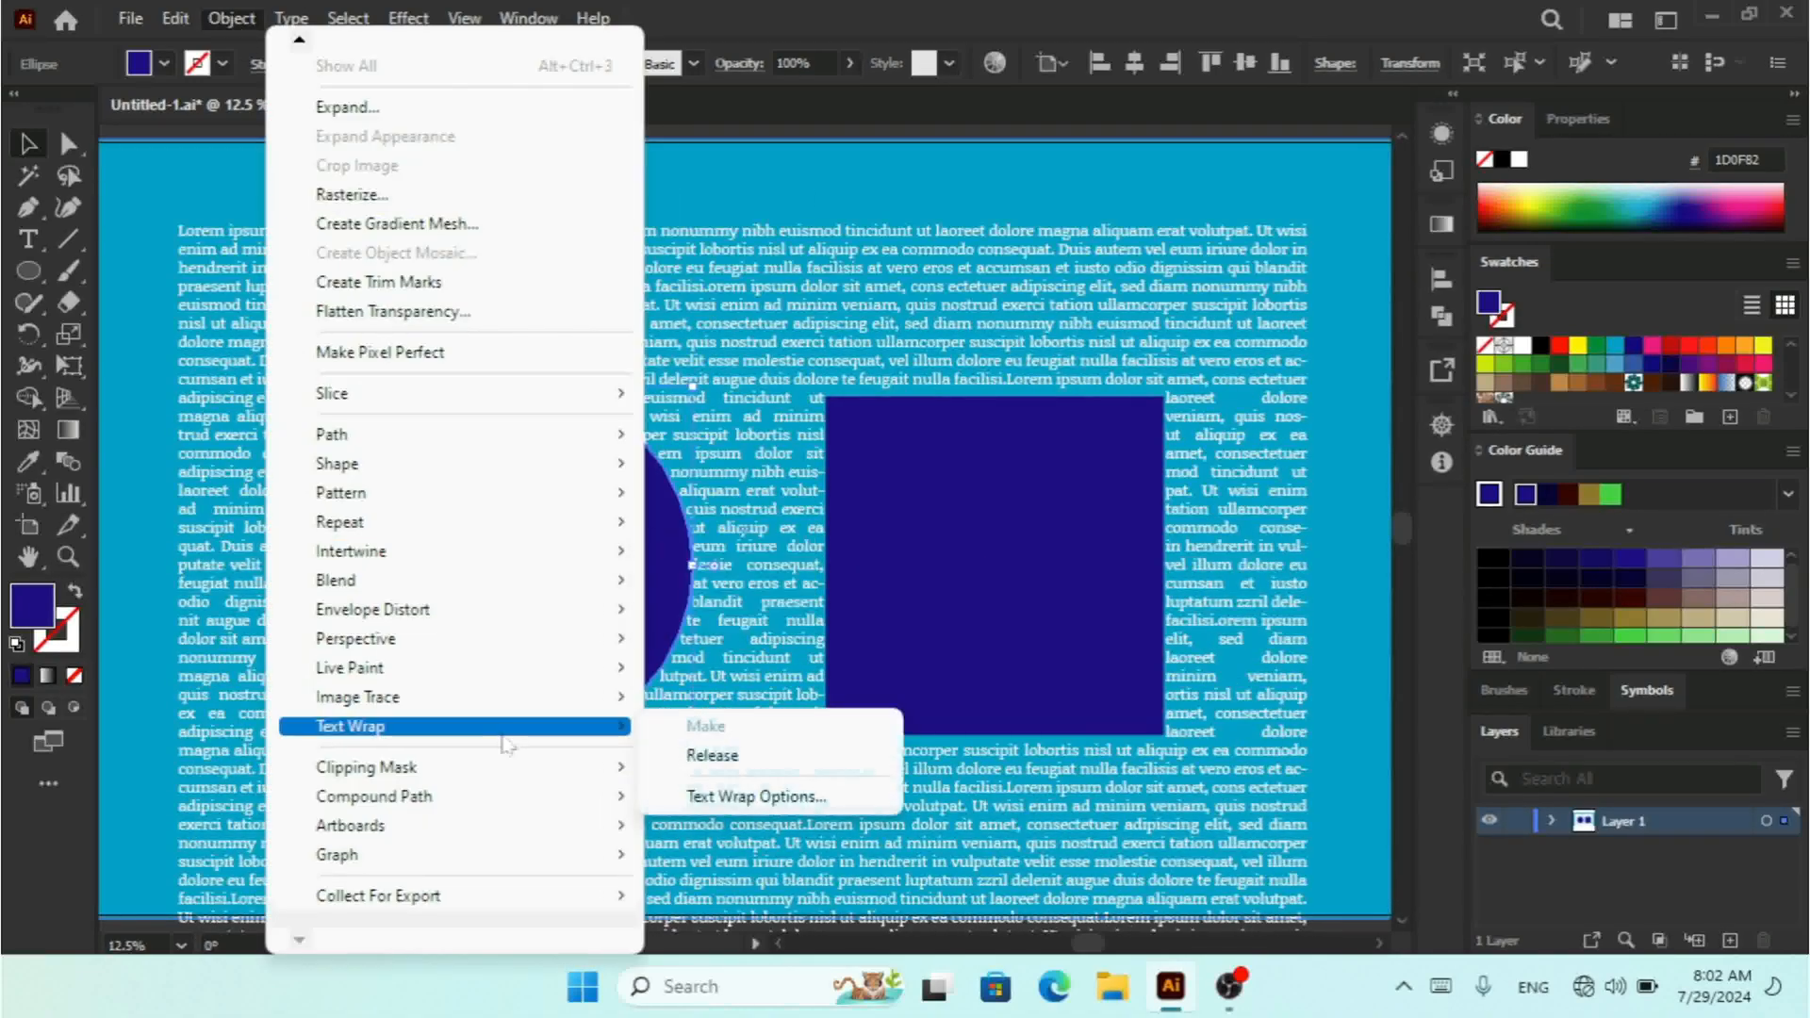
pyautogui.click(704, 757)
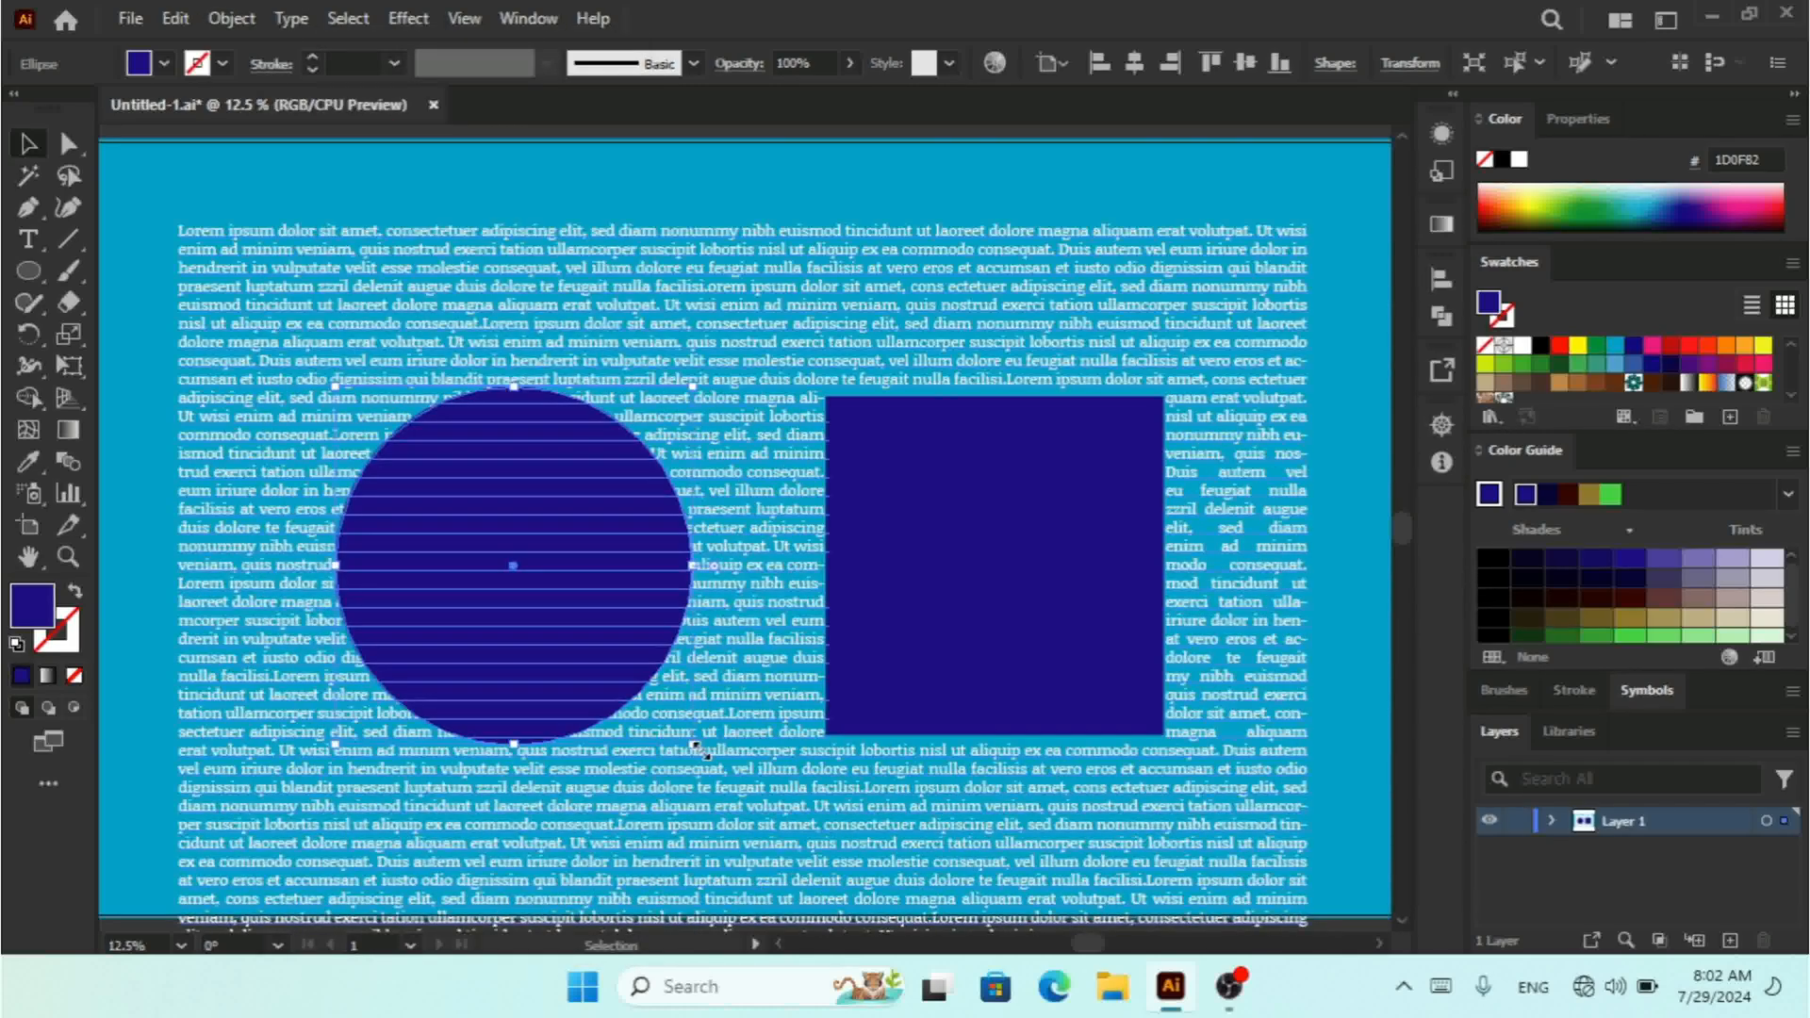
pyautogui.moveTo(601, 611); pyautogui.dragTo(656, 601)
pyautogui.moveTo(653, 585); pyautogui.dragTo(554, 577)
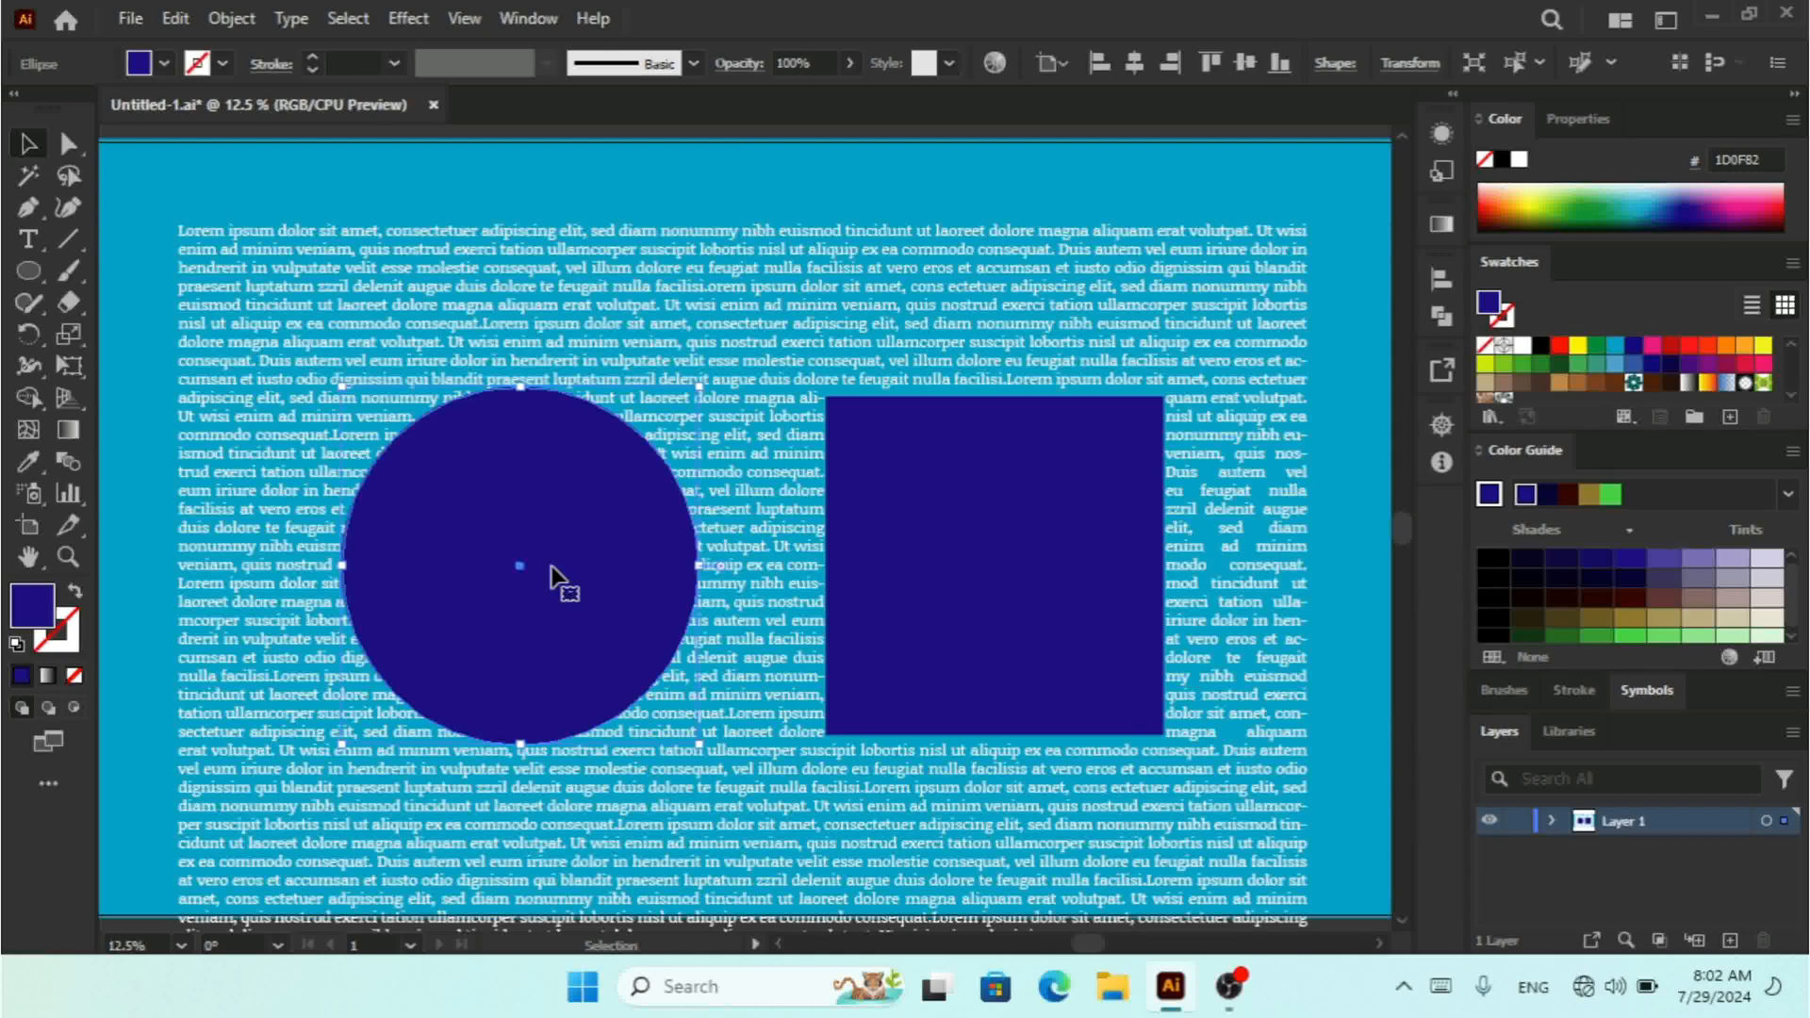
# Apply the text wrap to the unwrapped circle again
pyautogui.click(234, 20)
pyautogui.moveTo(529, 735)
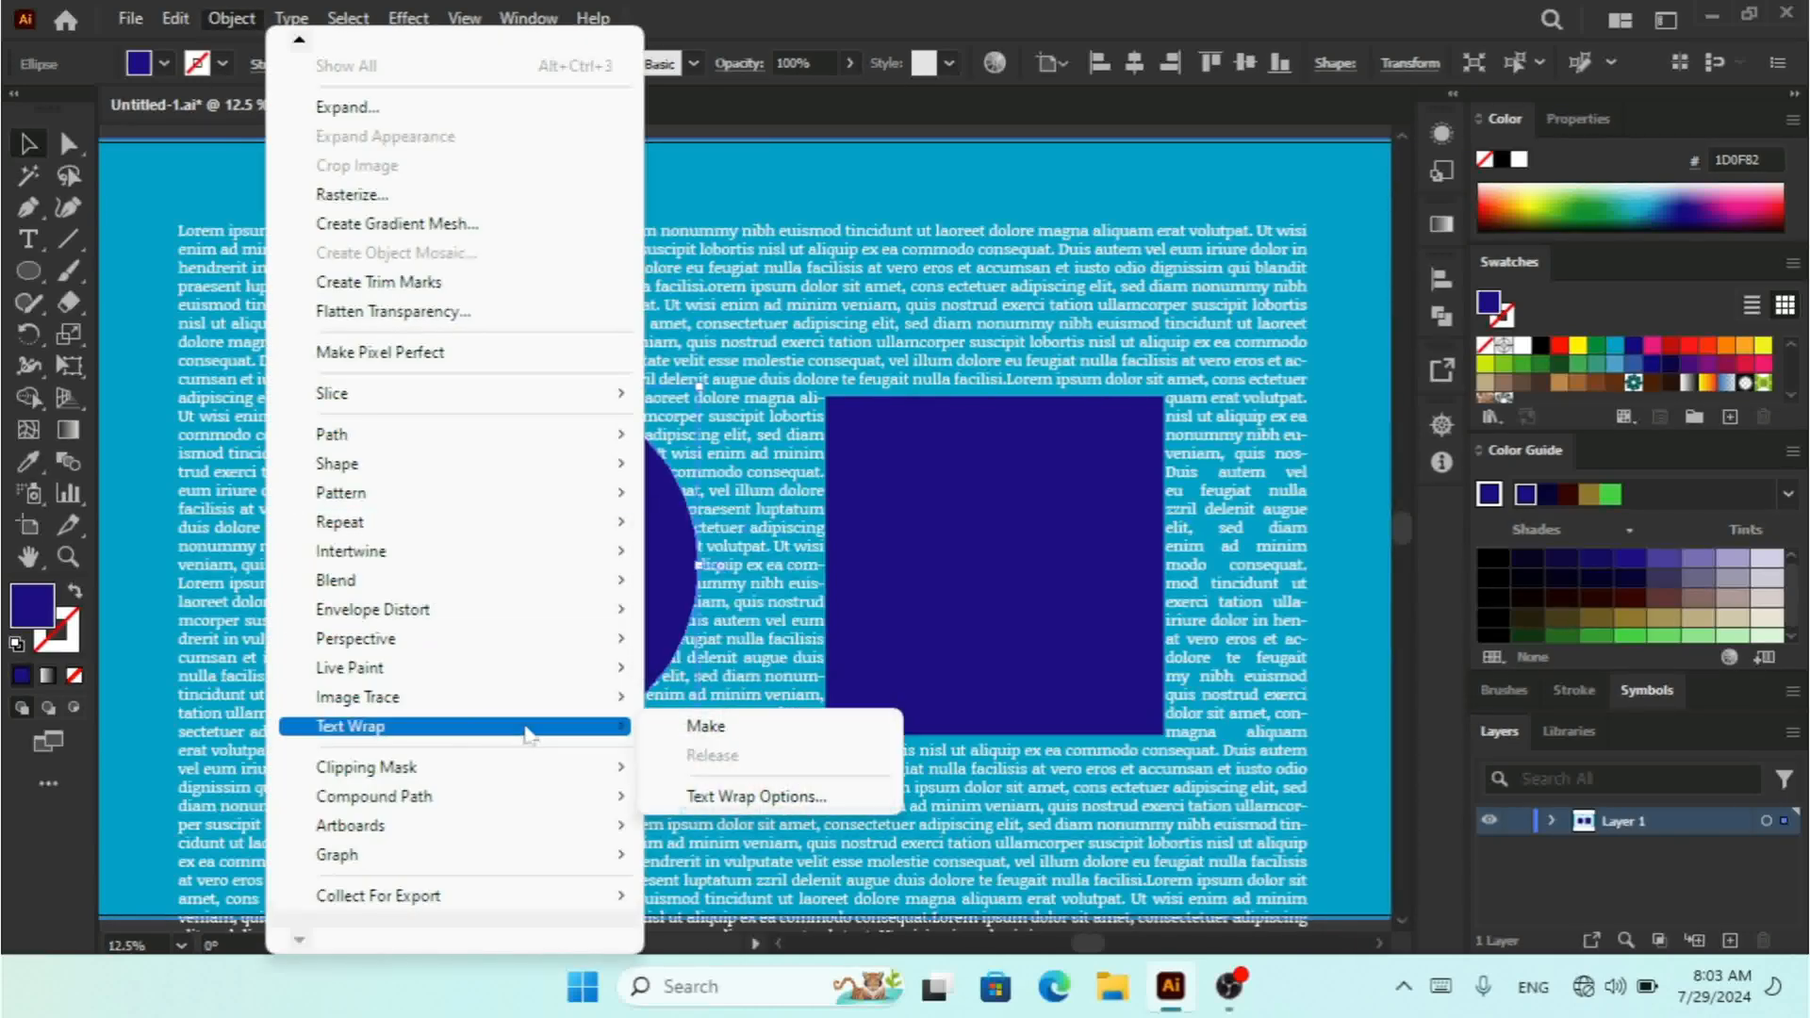
pyautogui.click(698, 727)
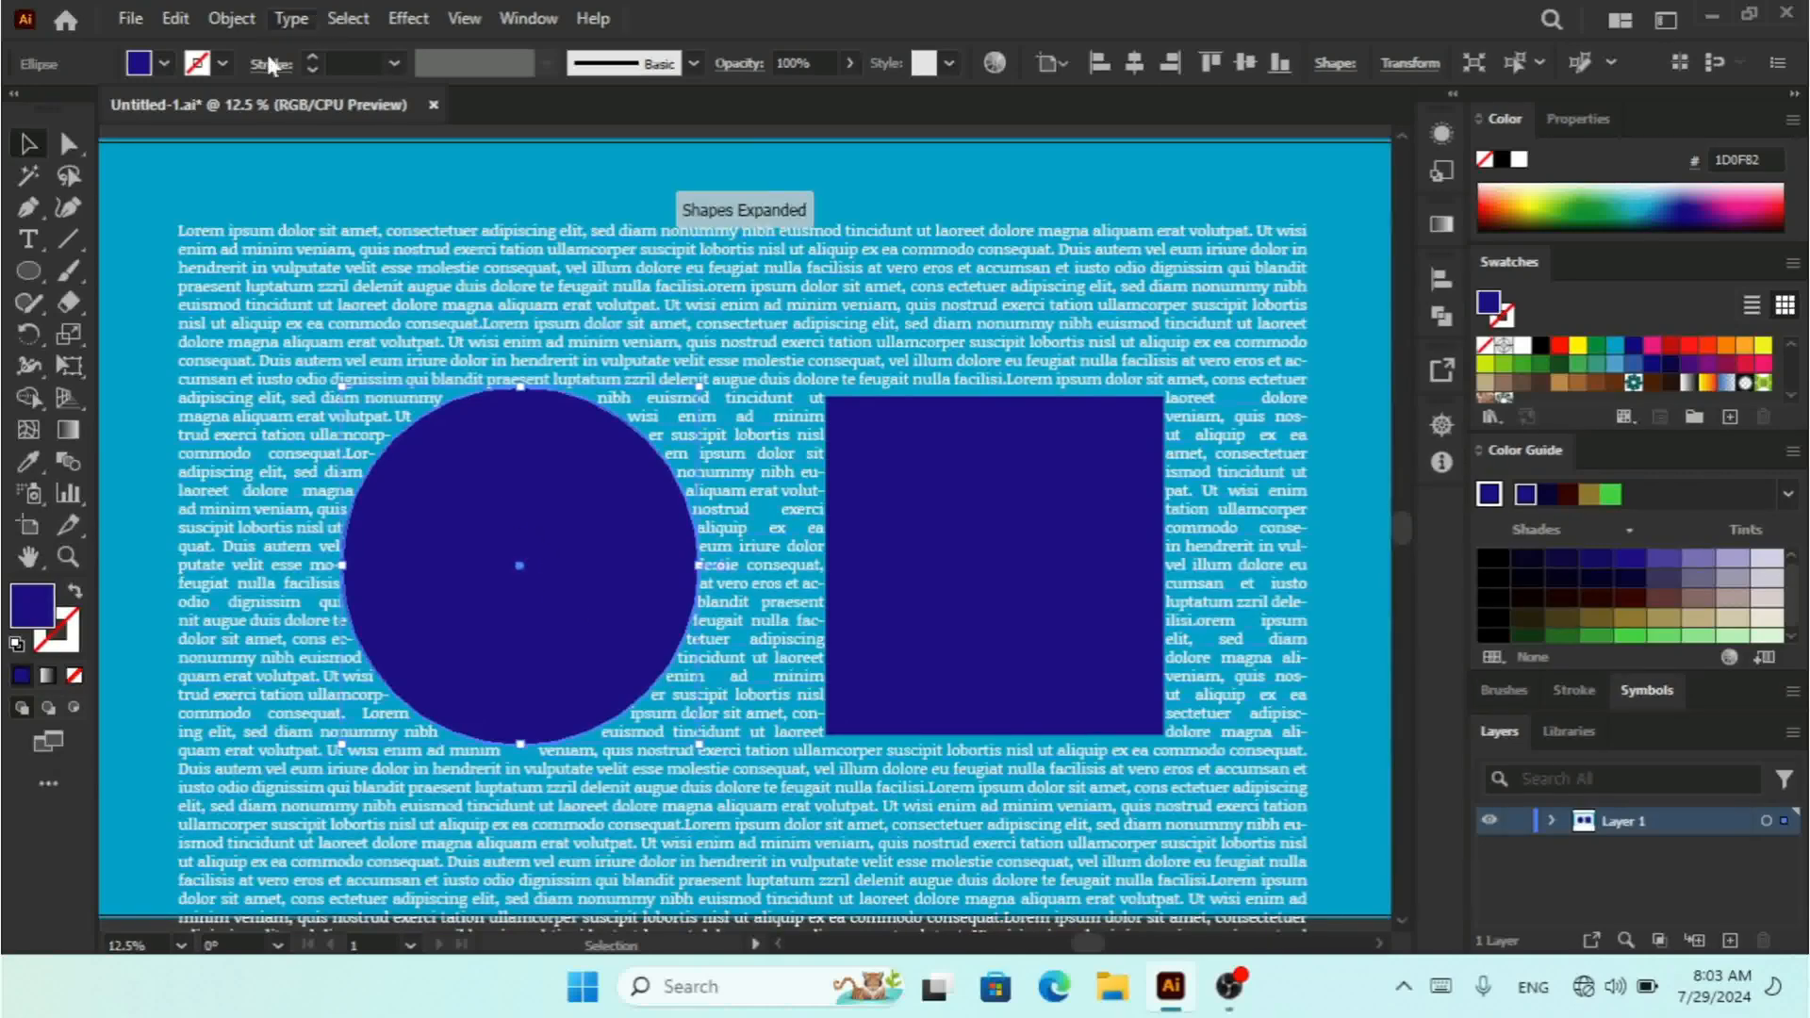
# Open the Text Wrap Options for the square and try Invert Wrap on, switching it back off
pyautogui.click(1013, 474)
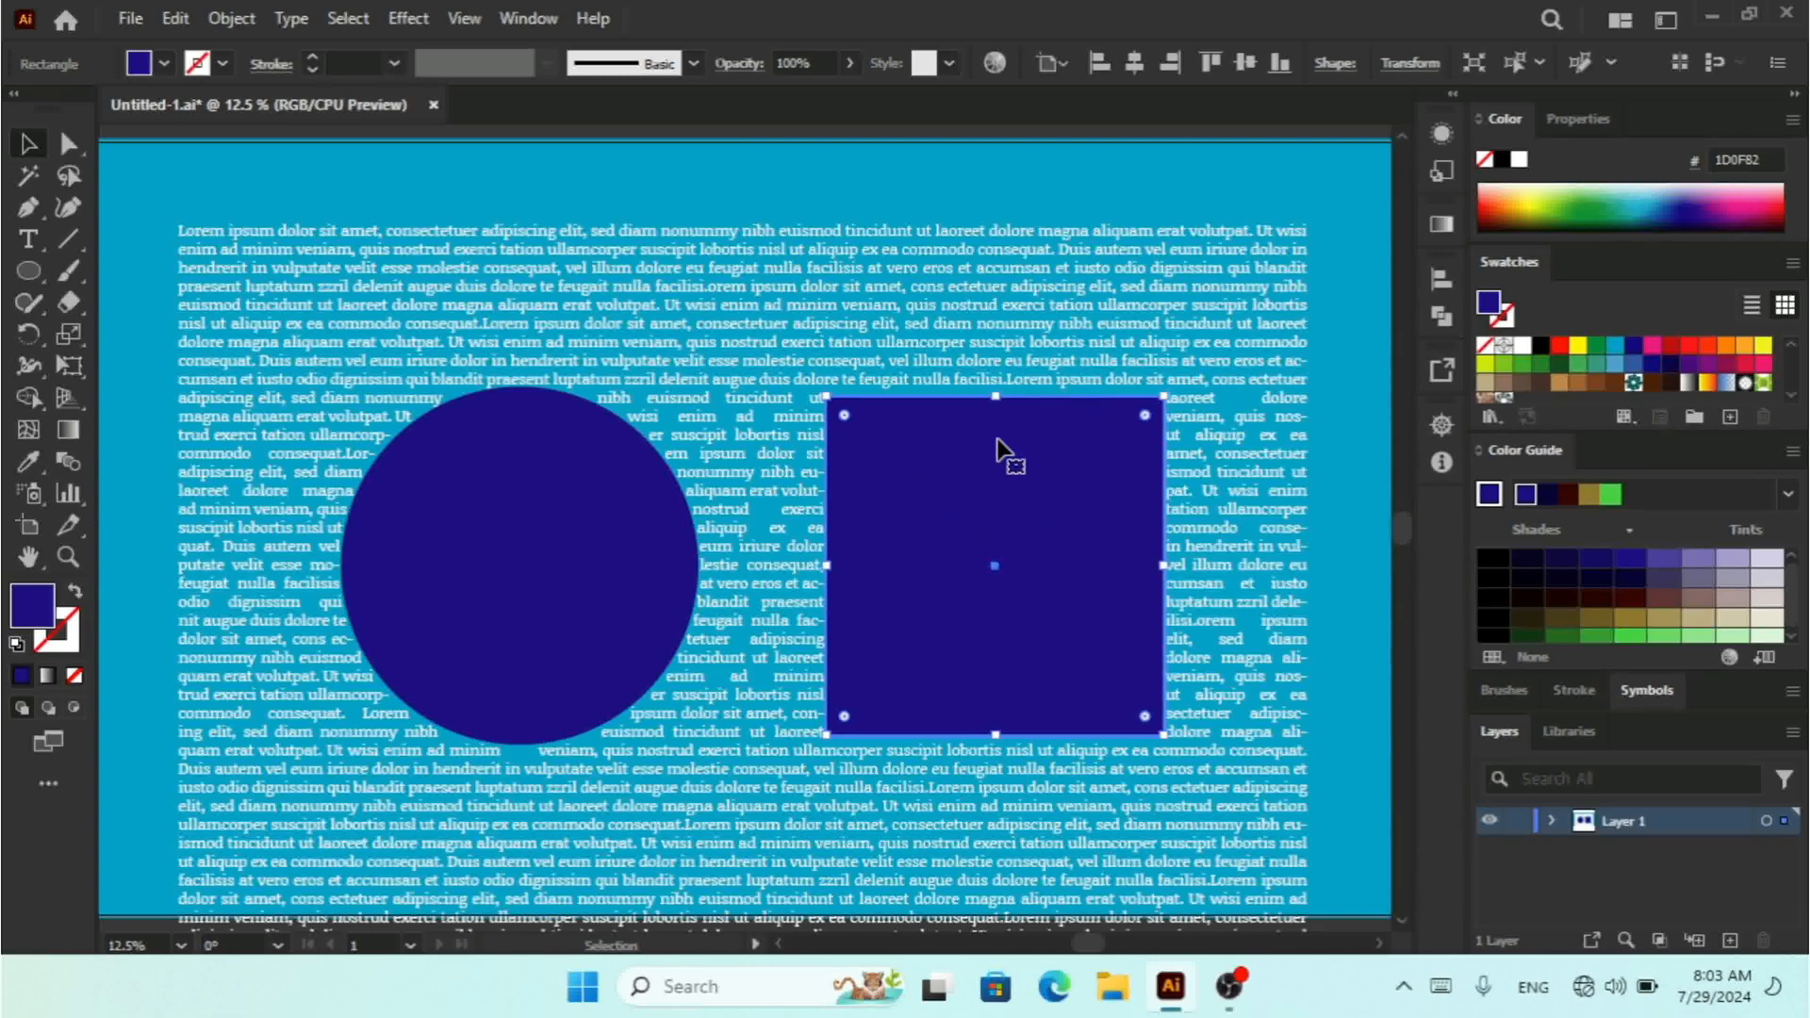
pyautogui.click(233, 18)
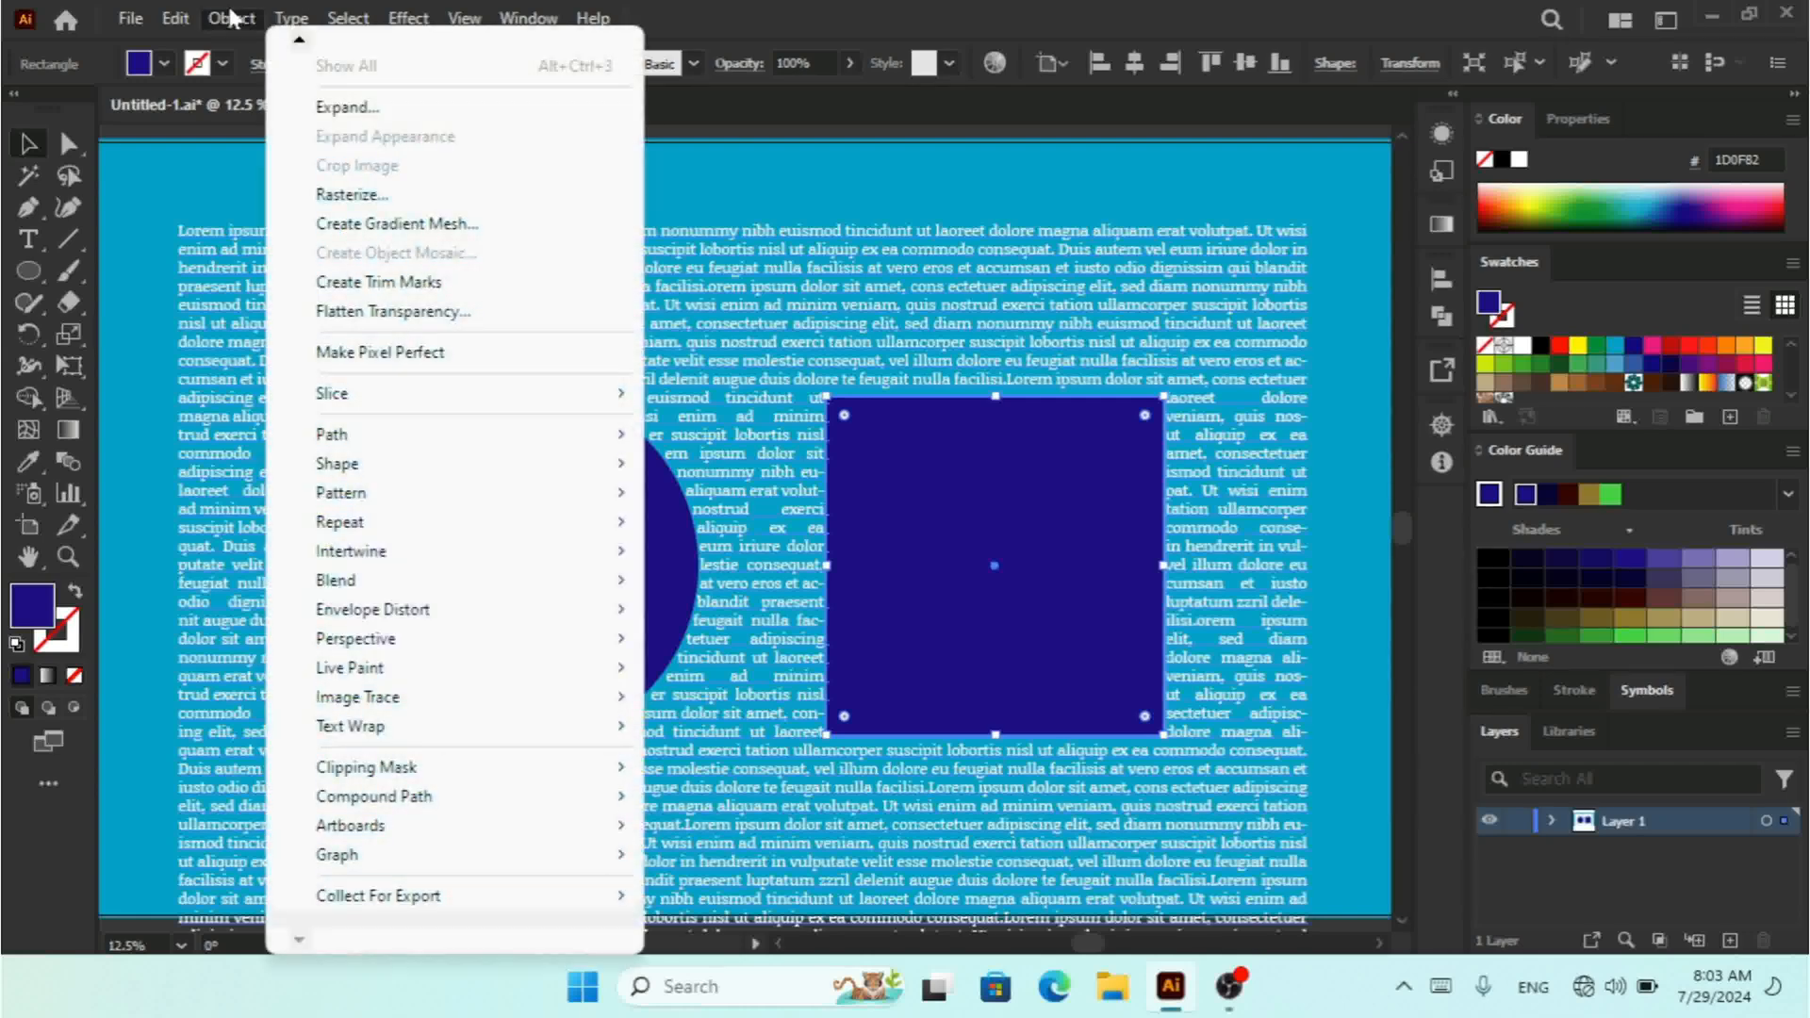
pyautogui.moveTo(577, 728)
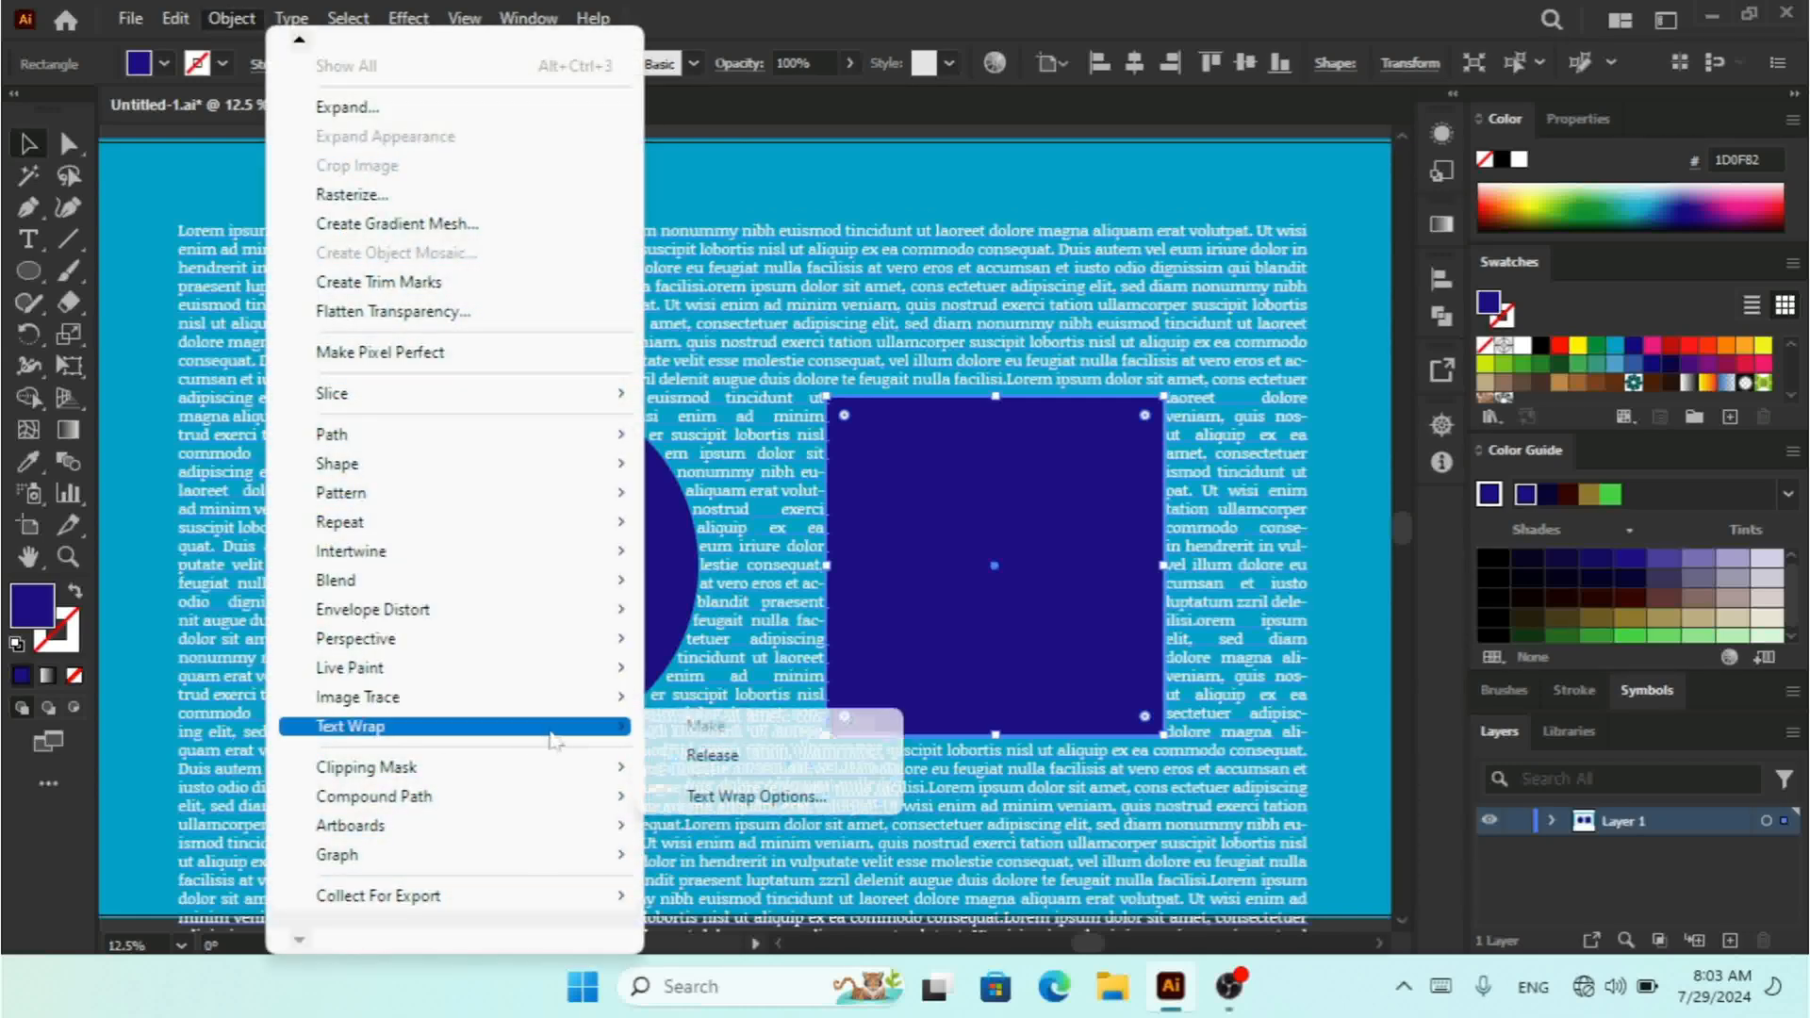
pyautogui.click(752, 796)
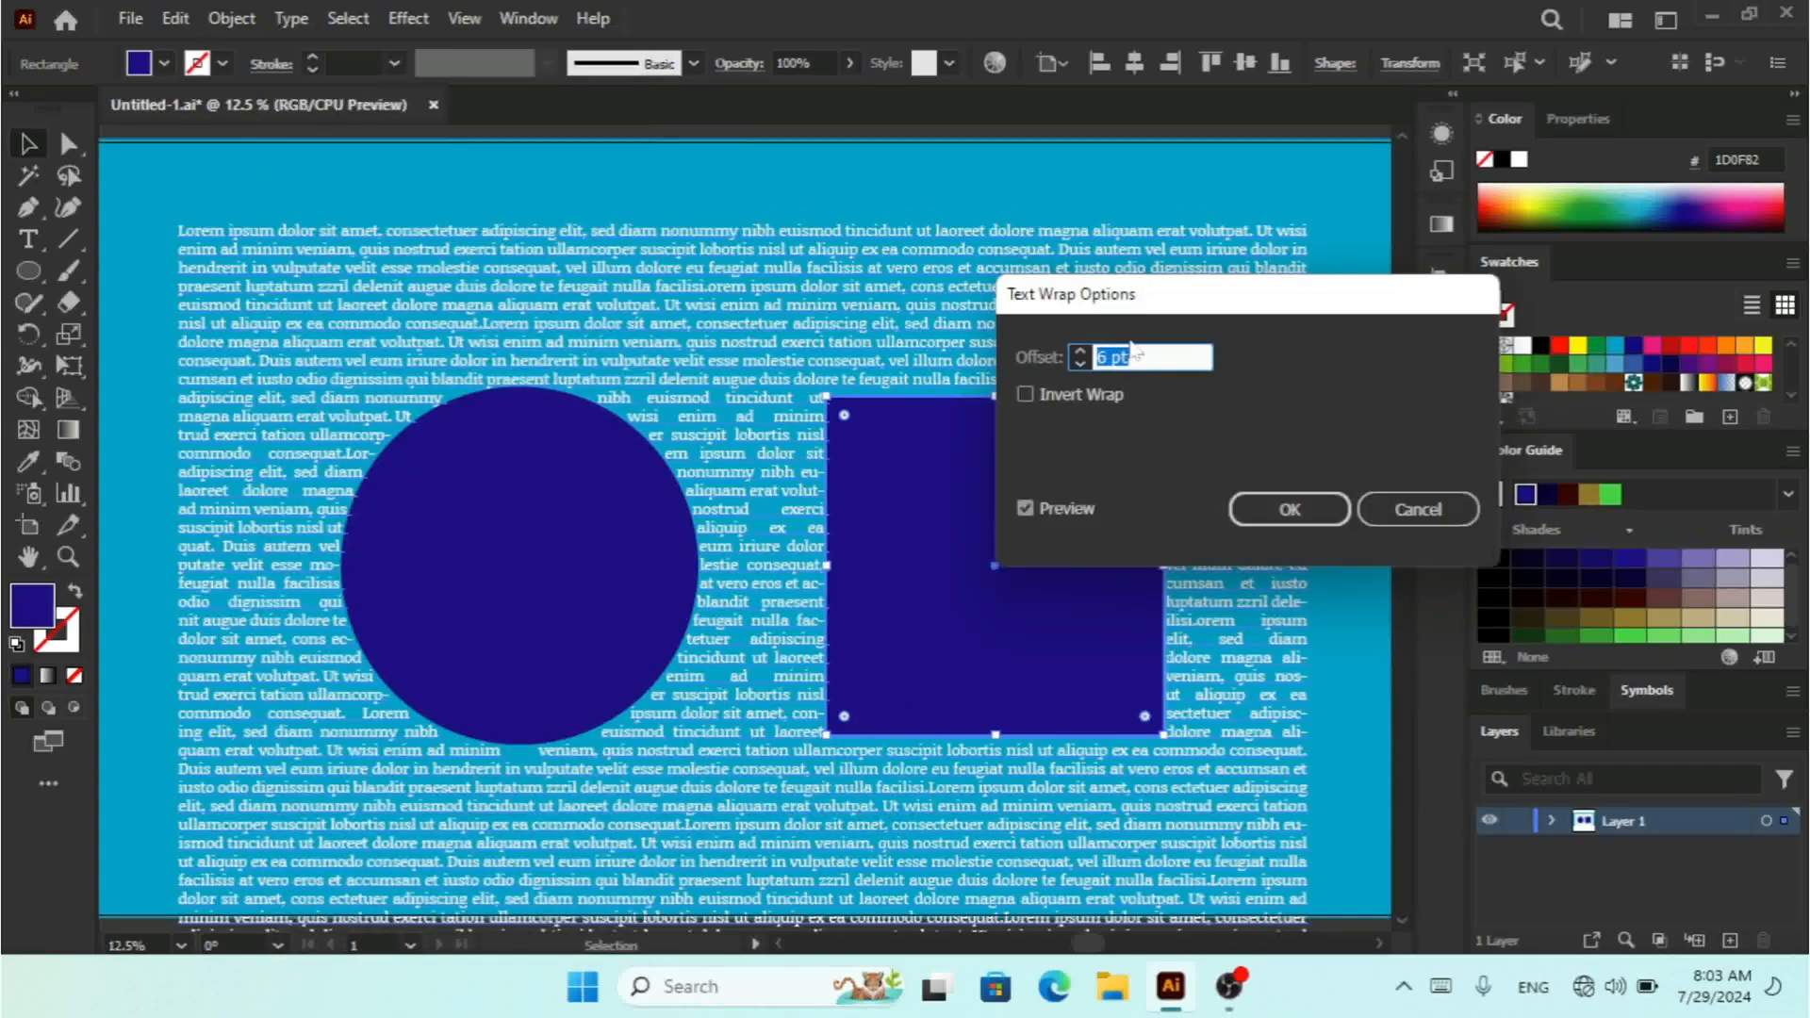
pyautogui.moveTo(1141, 311); pyautogui.dragTo(1192, 350)
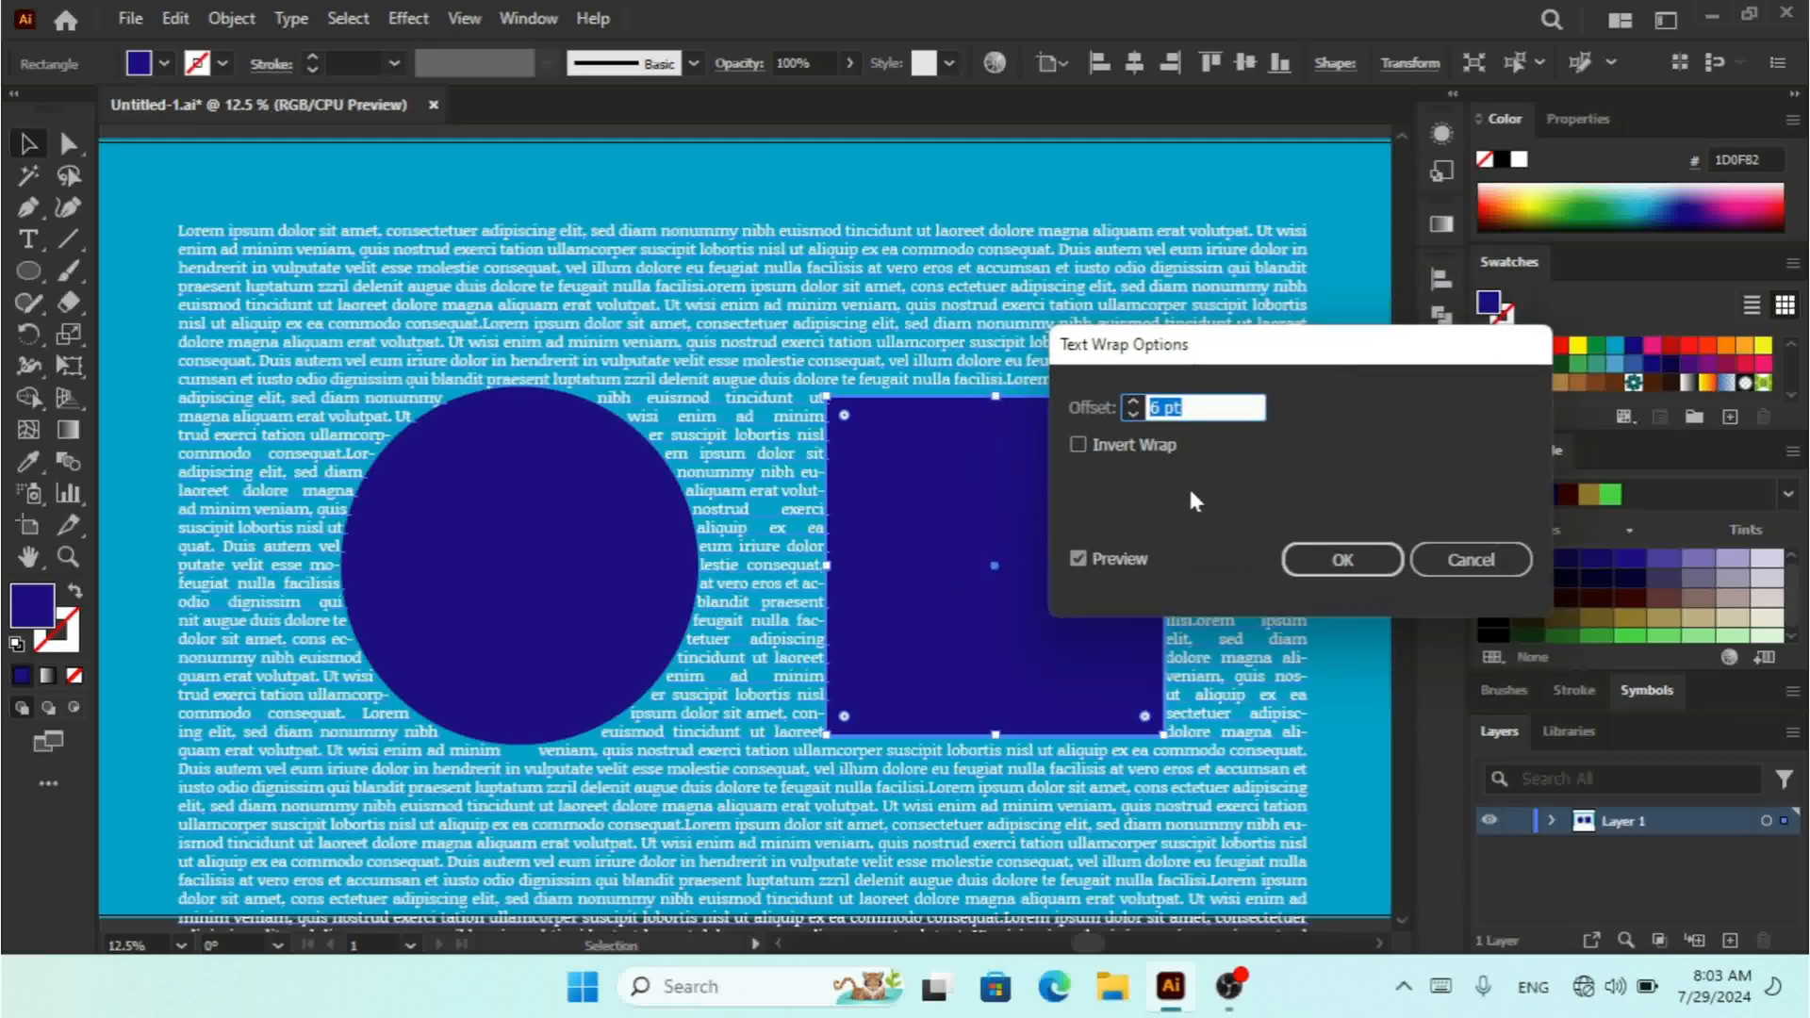
pyautogui.moveTo(1232, 363); pyautogui.dragTo(1289, 360)
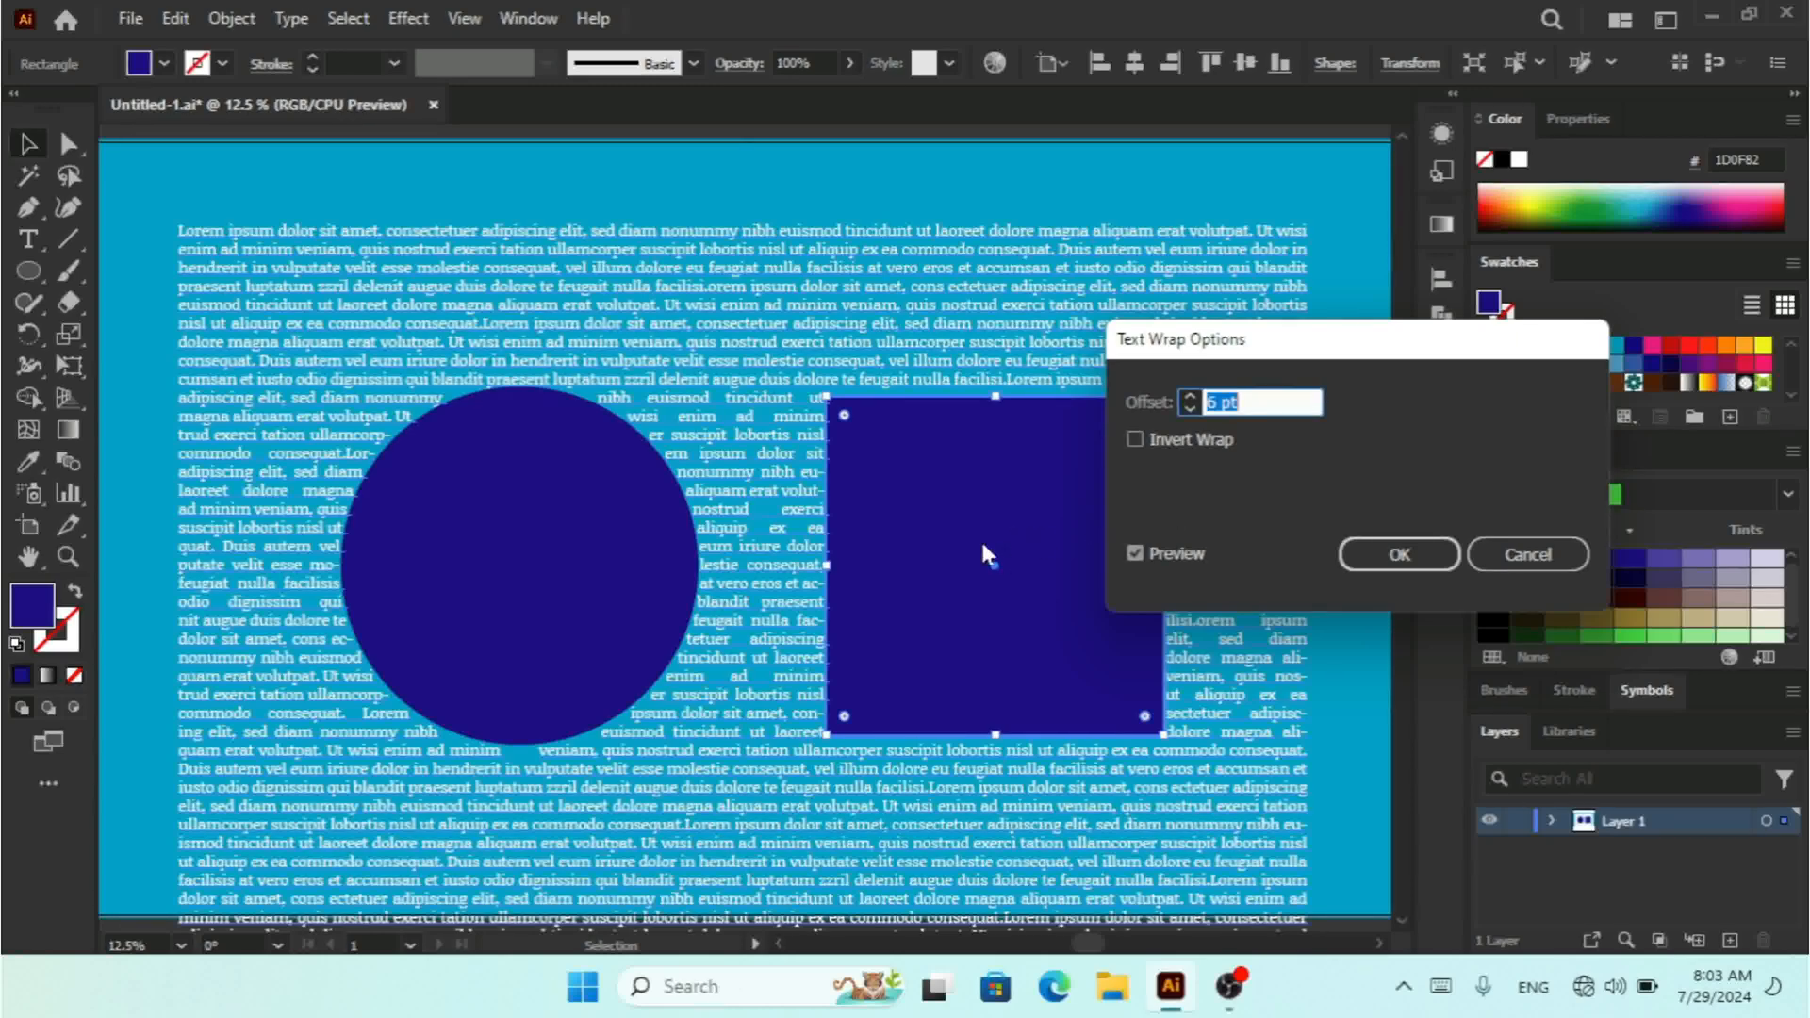
pyautogui.click(1139, 441)
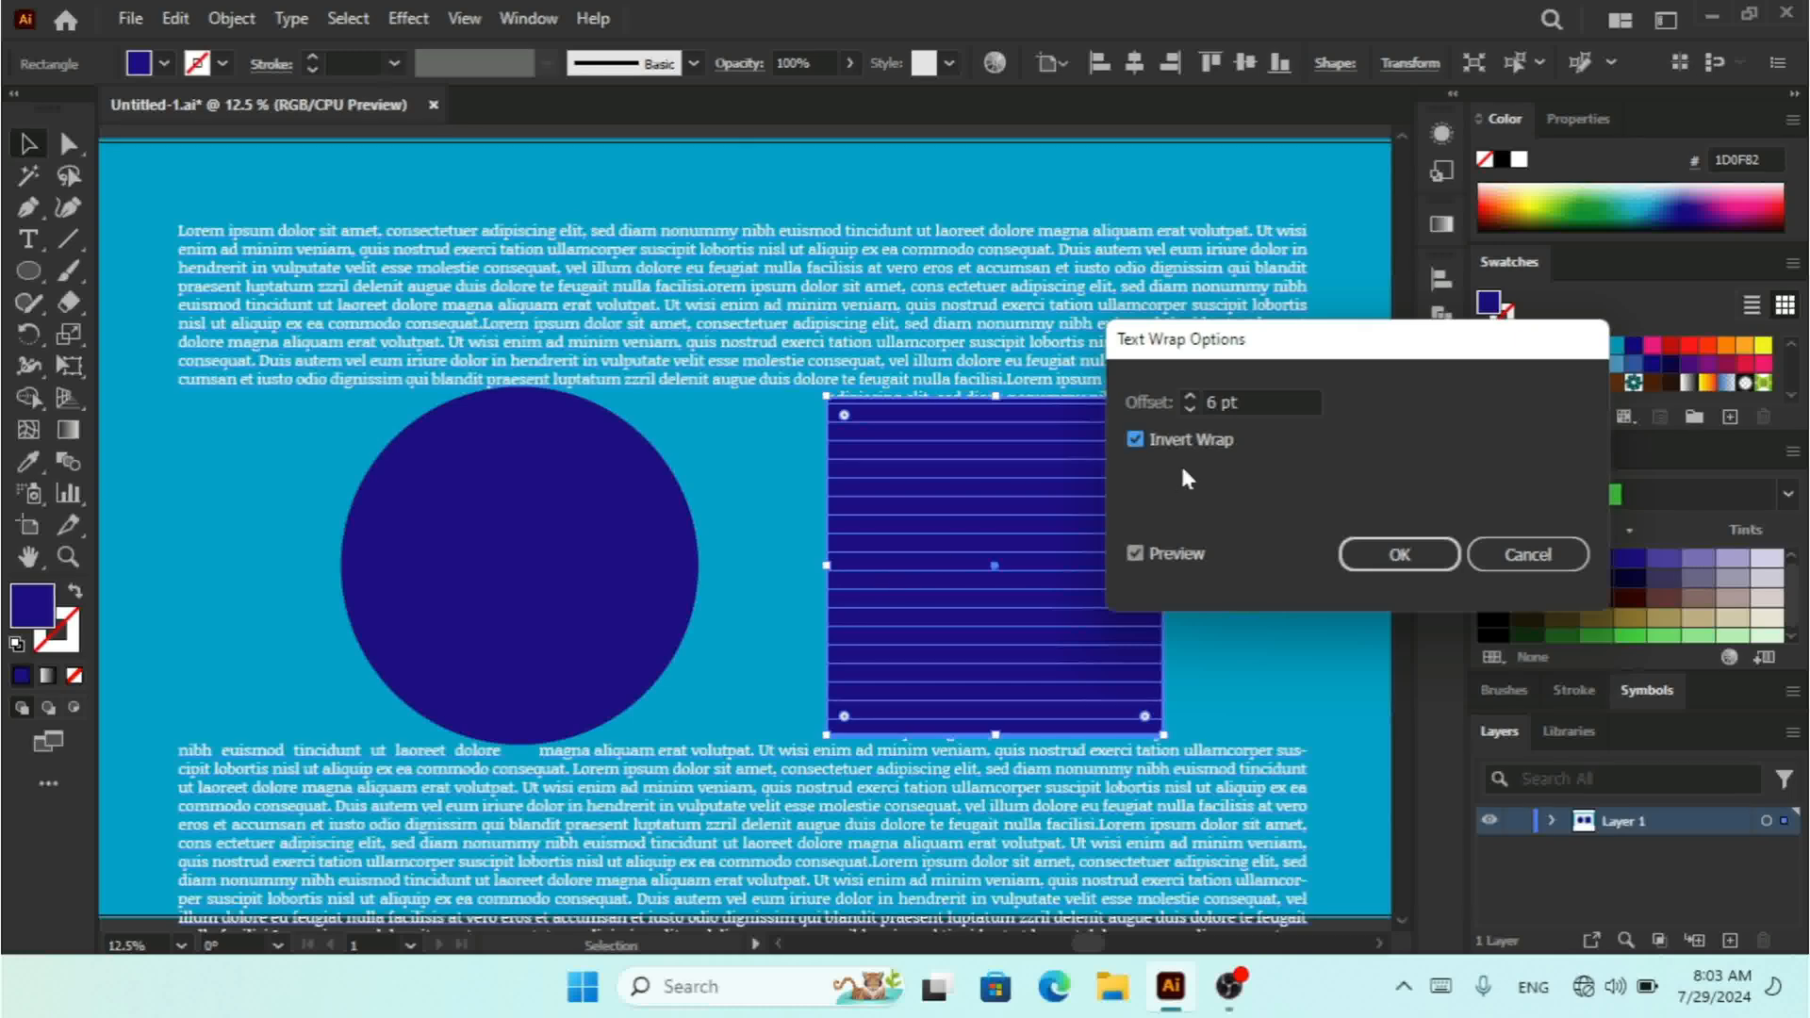
pyautogui.click(1135, 440)
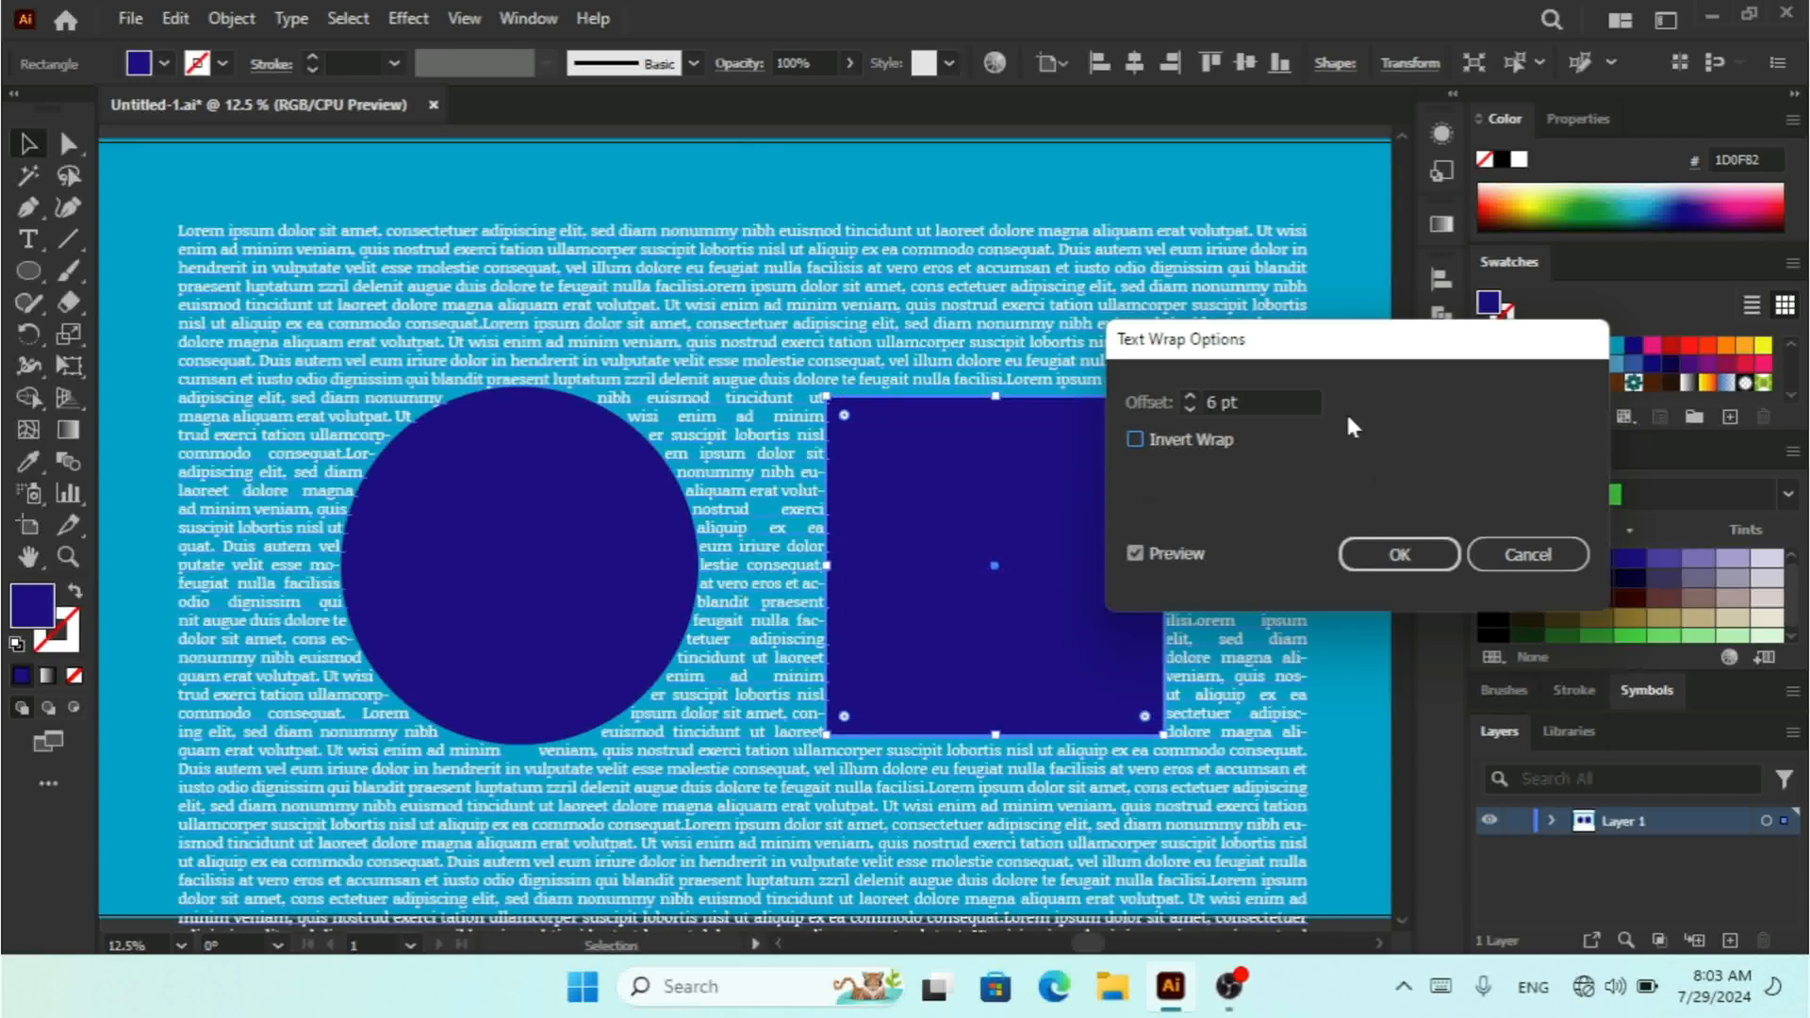
# Raise the square's text wrap offset to 23 pt with the preview on and accept the options
pyautogui.click(1190, 399)
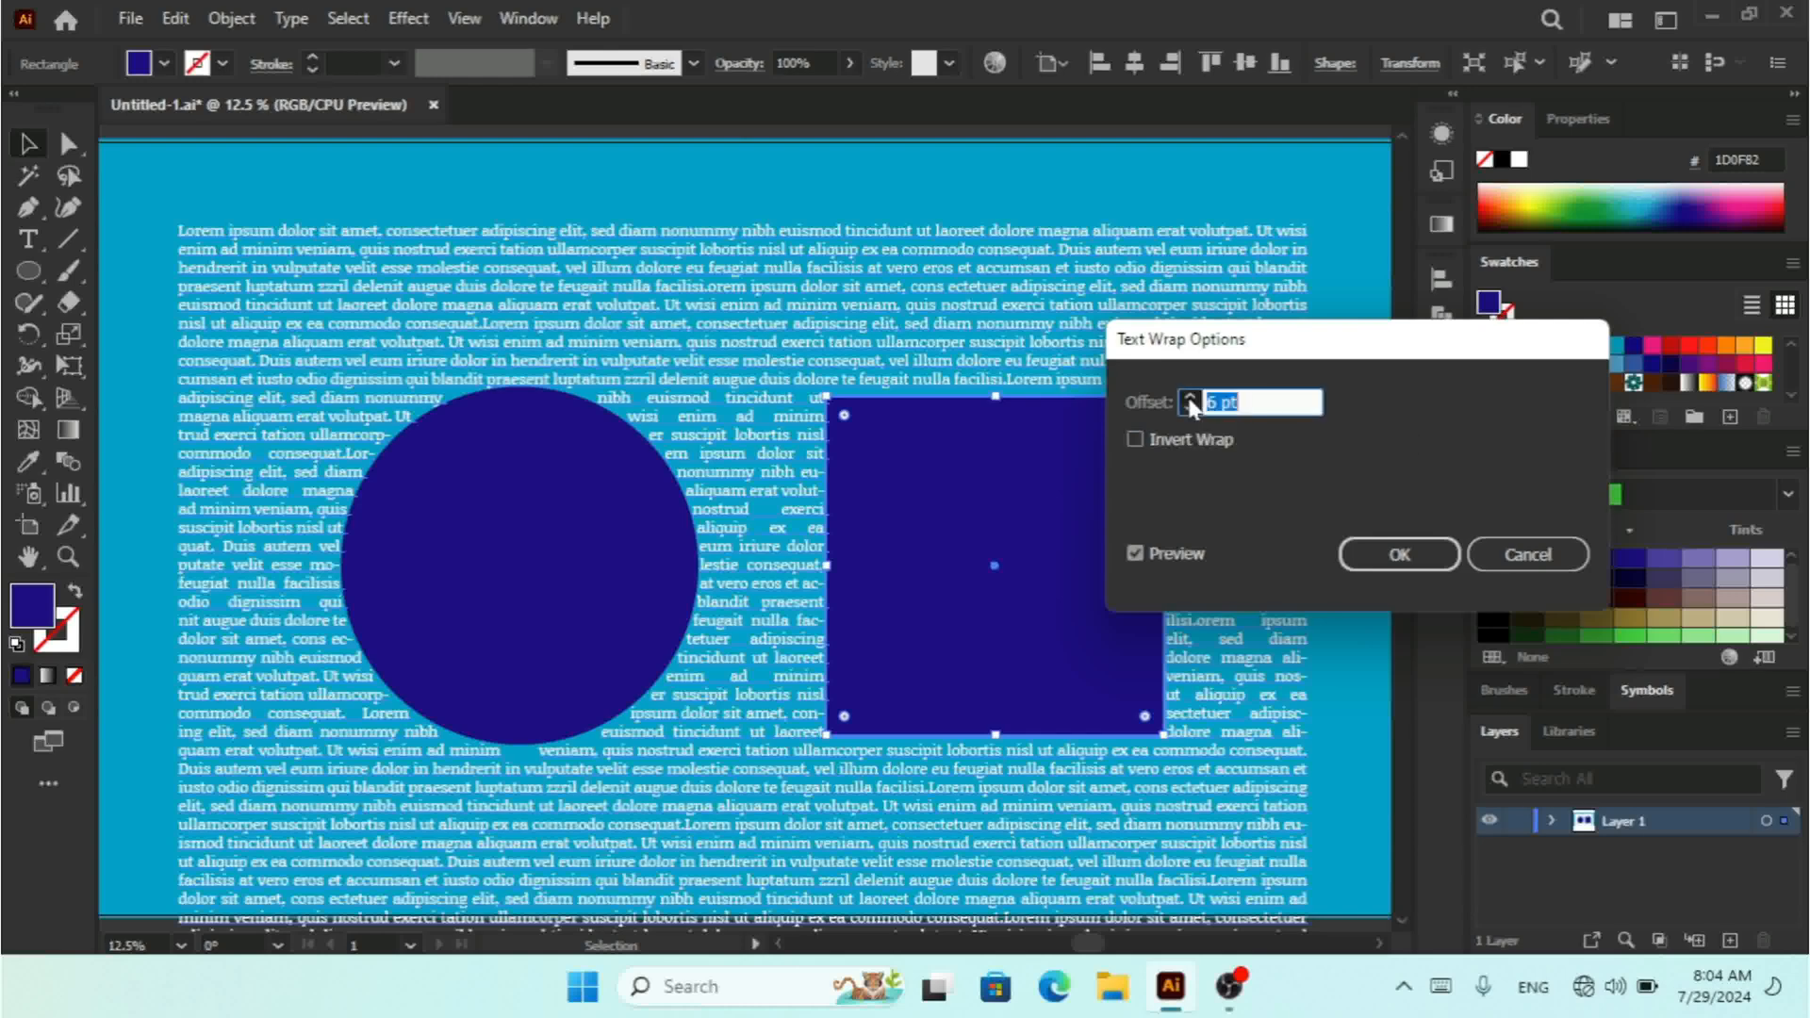
pyautogui.click(1191, 399)
pyautogui.click(1190, 399)
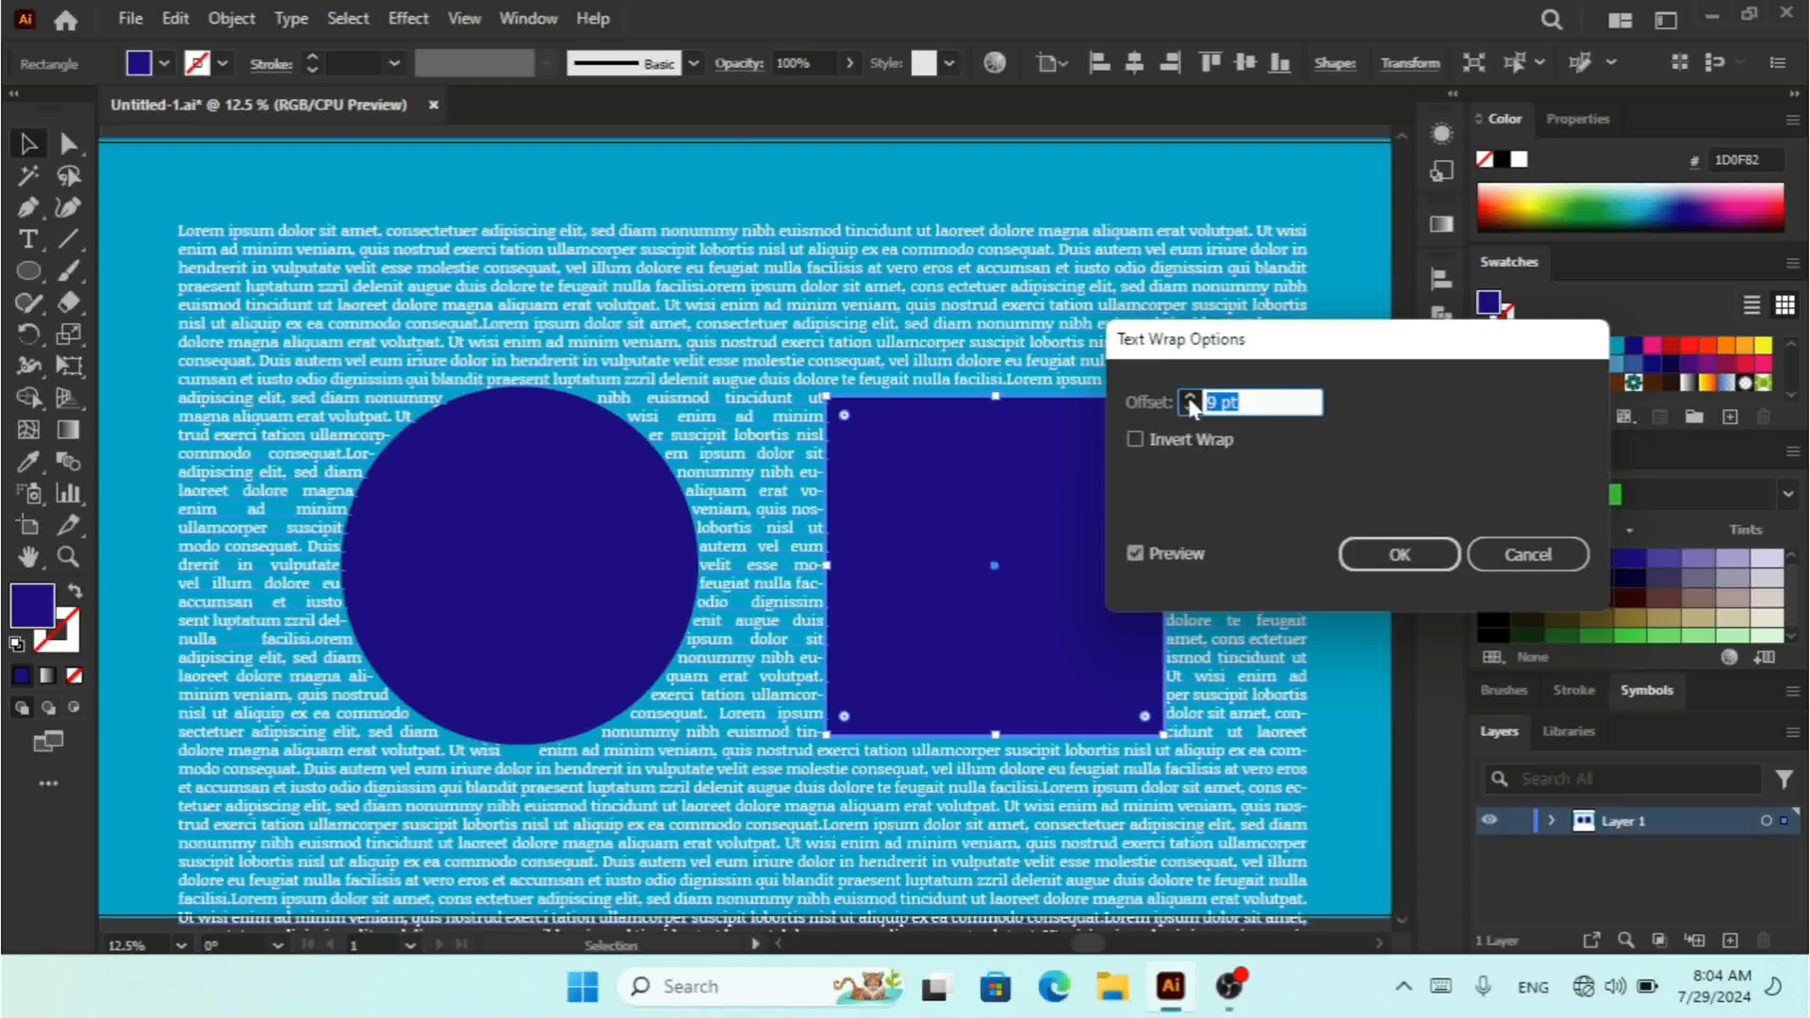
pyautogui.click(1190, 398)
pyautogui.click(1190, 399)
pyautogui.click(1190, 398)
pyautogui.click(1190, 398)
pyautogui.click(1190, 399)
pyautogui.click(1190, 398)
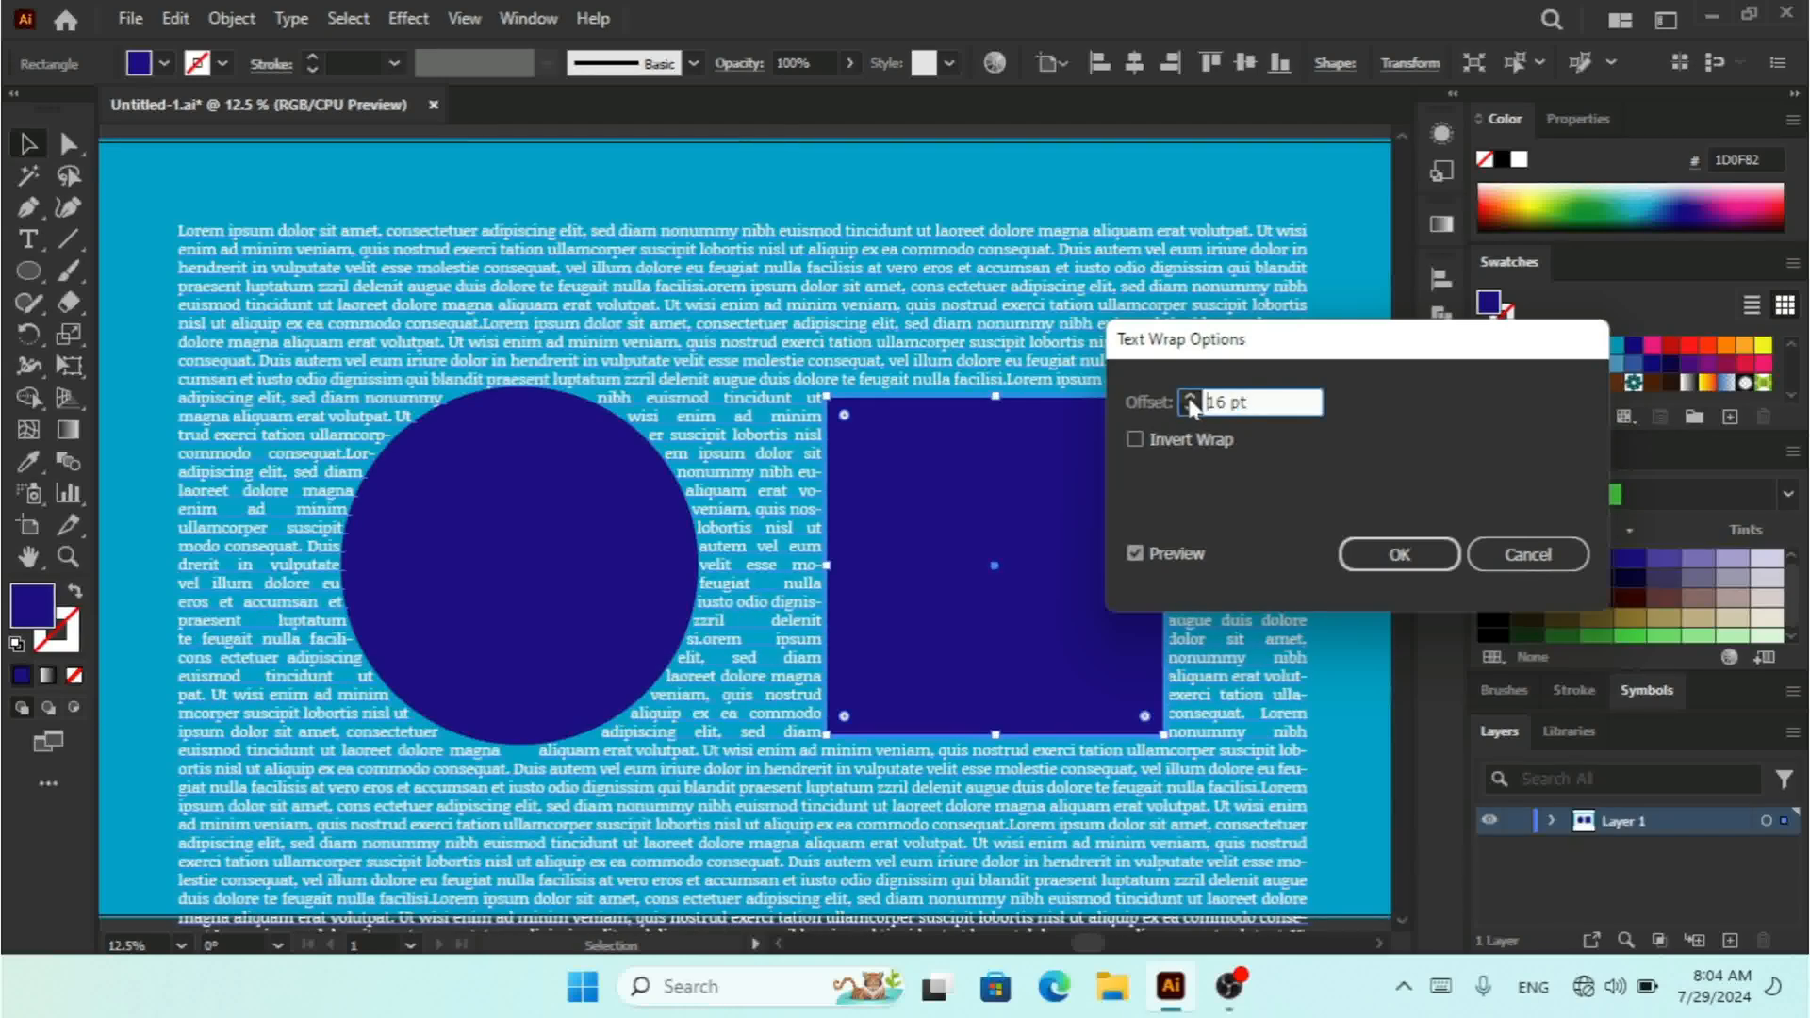
pyautogui.click(1190, 398)
pyautogui.click(1190, 399)
pyautogui.click(1191, 399)
pyautogui.click(1190, 399)
pyautogui.click(1191, 398)
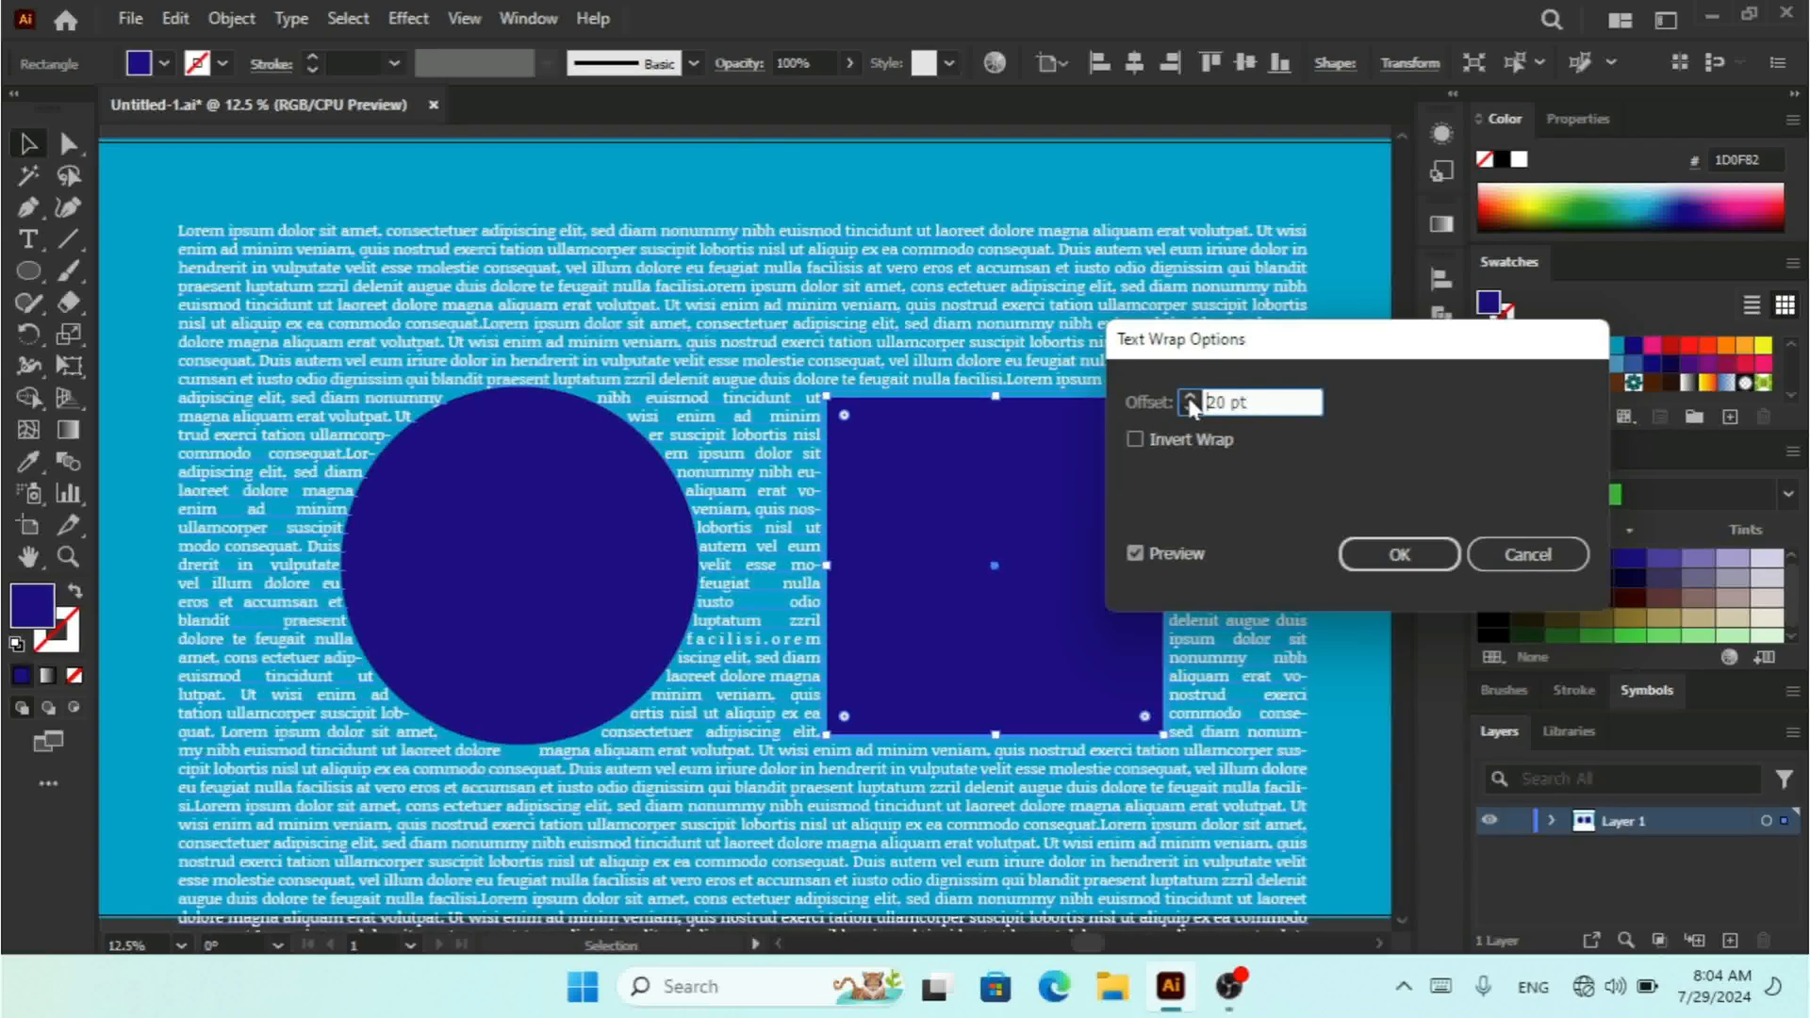
pyautogui.moveTo(1302, 347); pyautogui.dragTo(1384, 310)
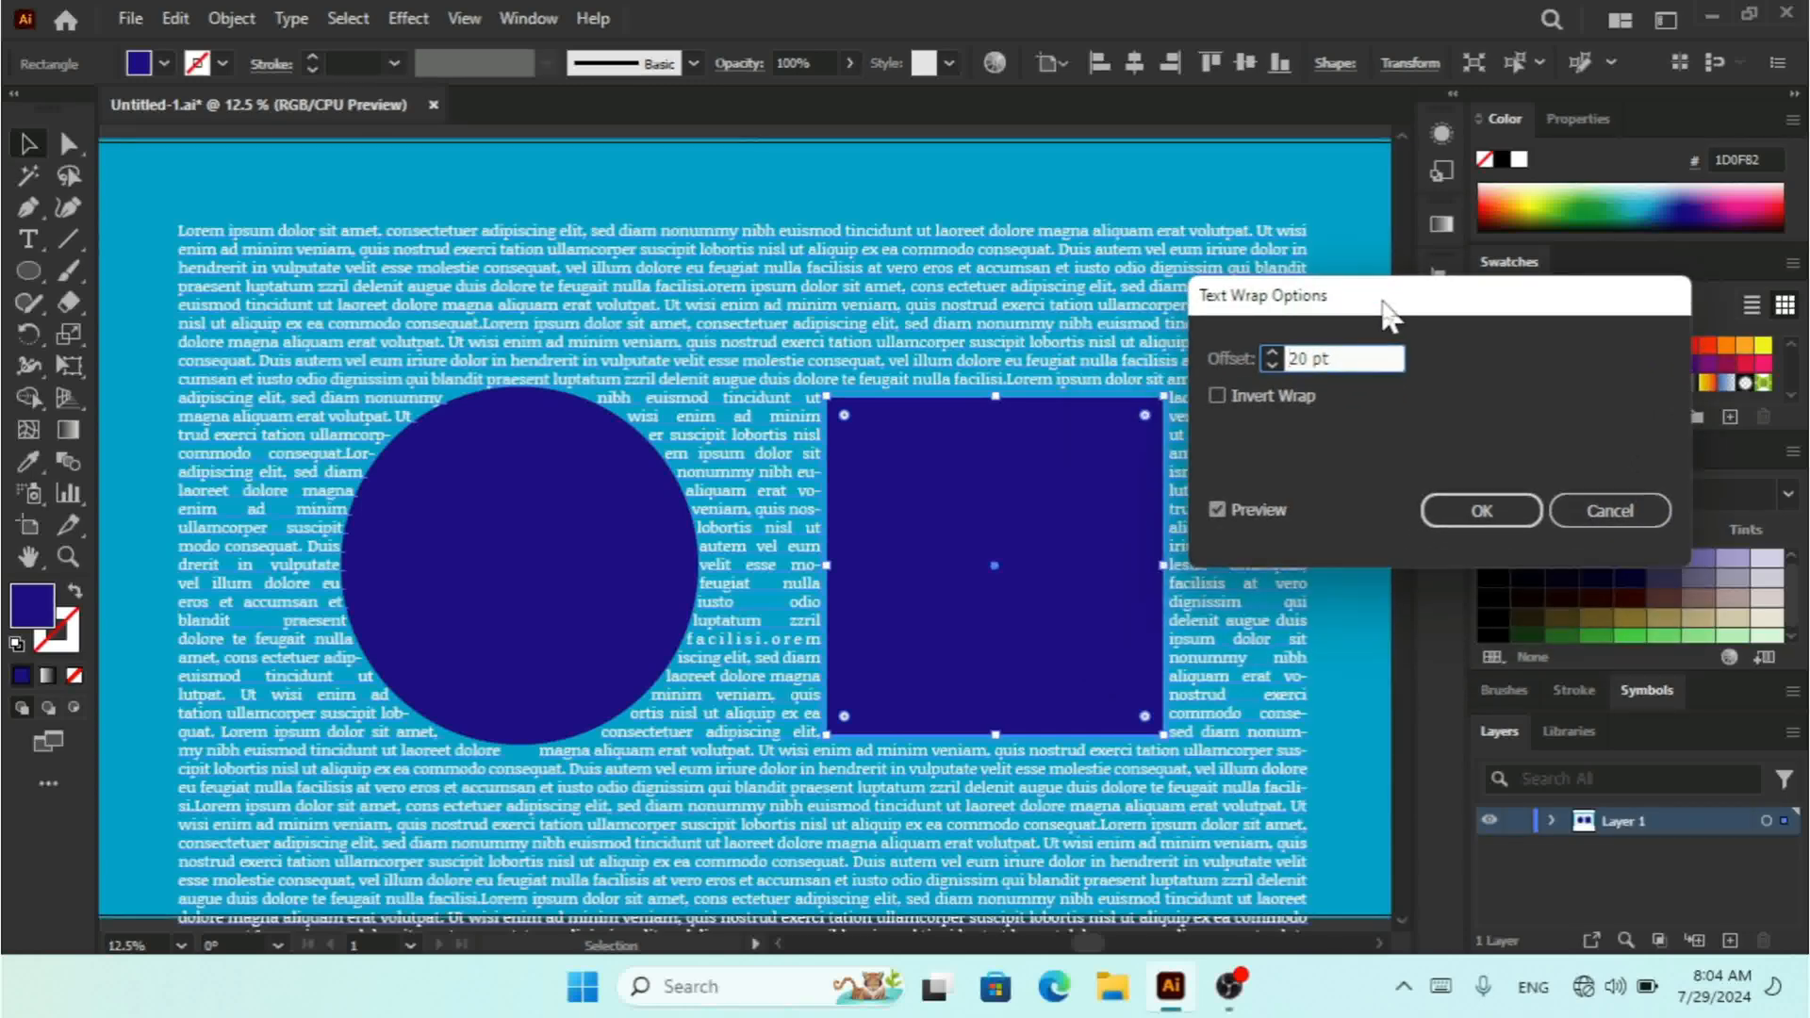
pyautogui.click(1272, 353)
pyautogui.click(1271, 353)
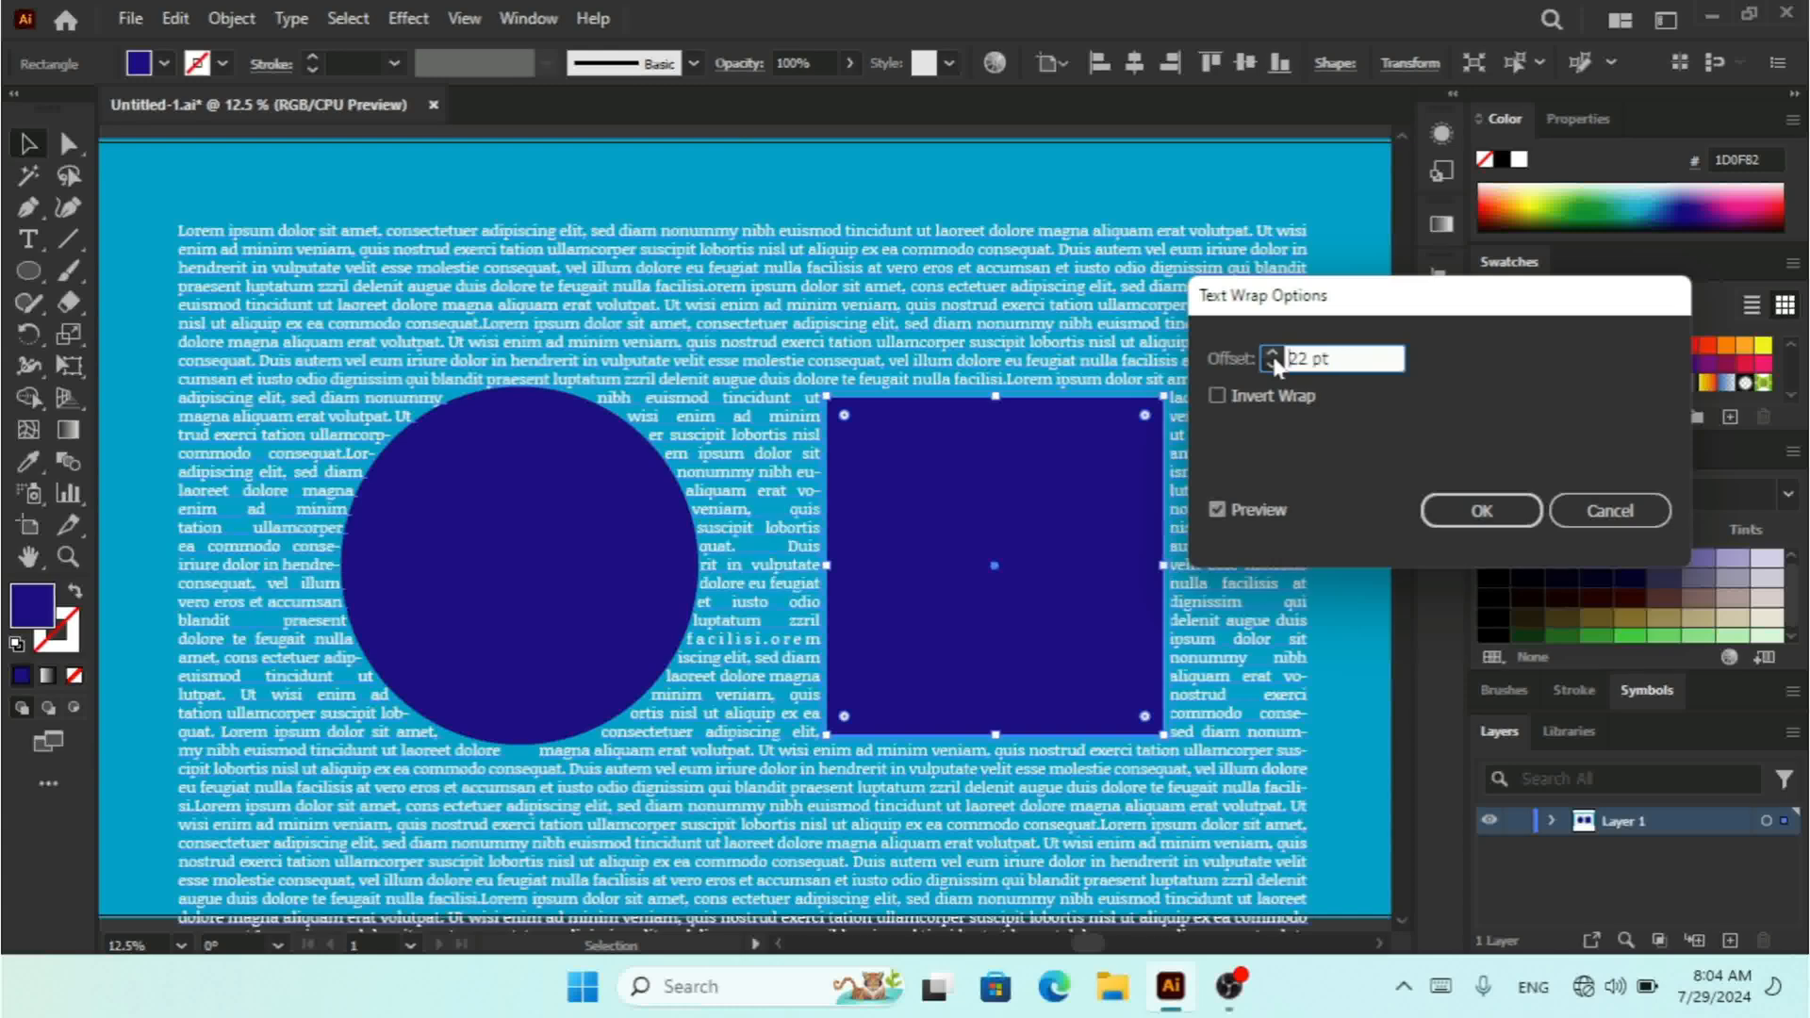
pyautogui.click(1272, 353)
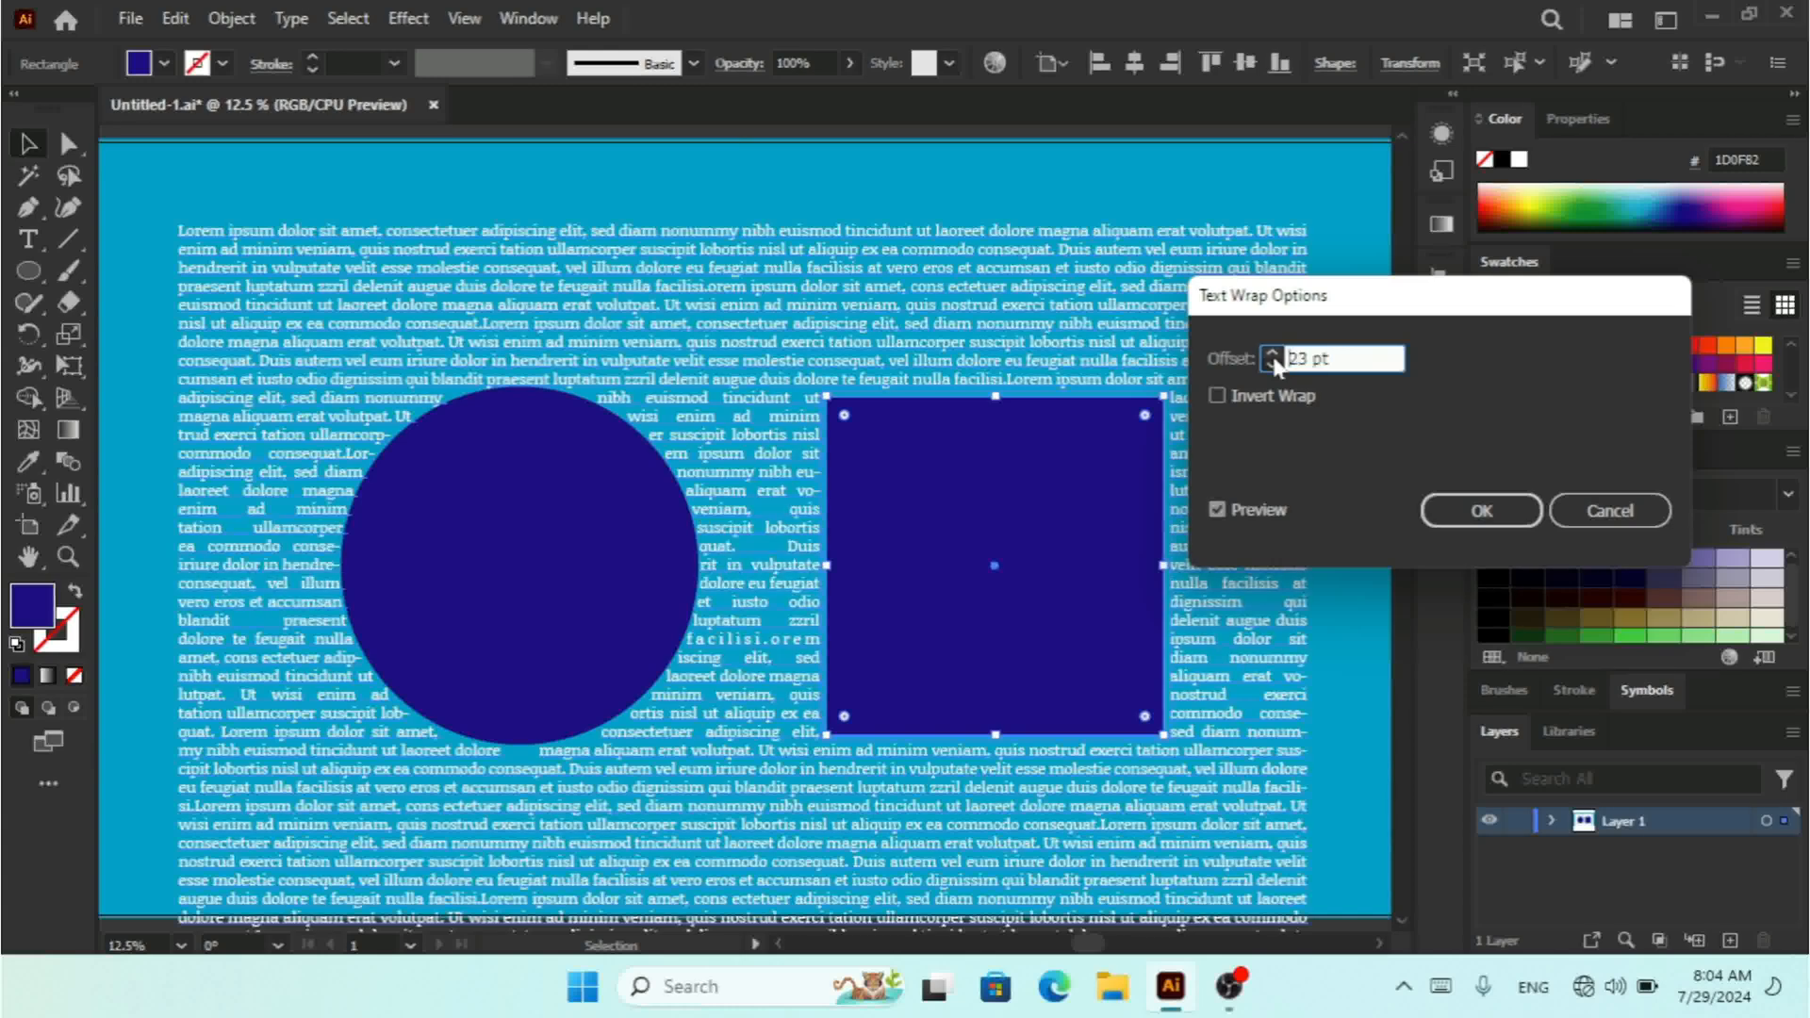
pyautogui.click(1489, 518)
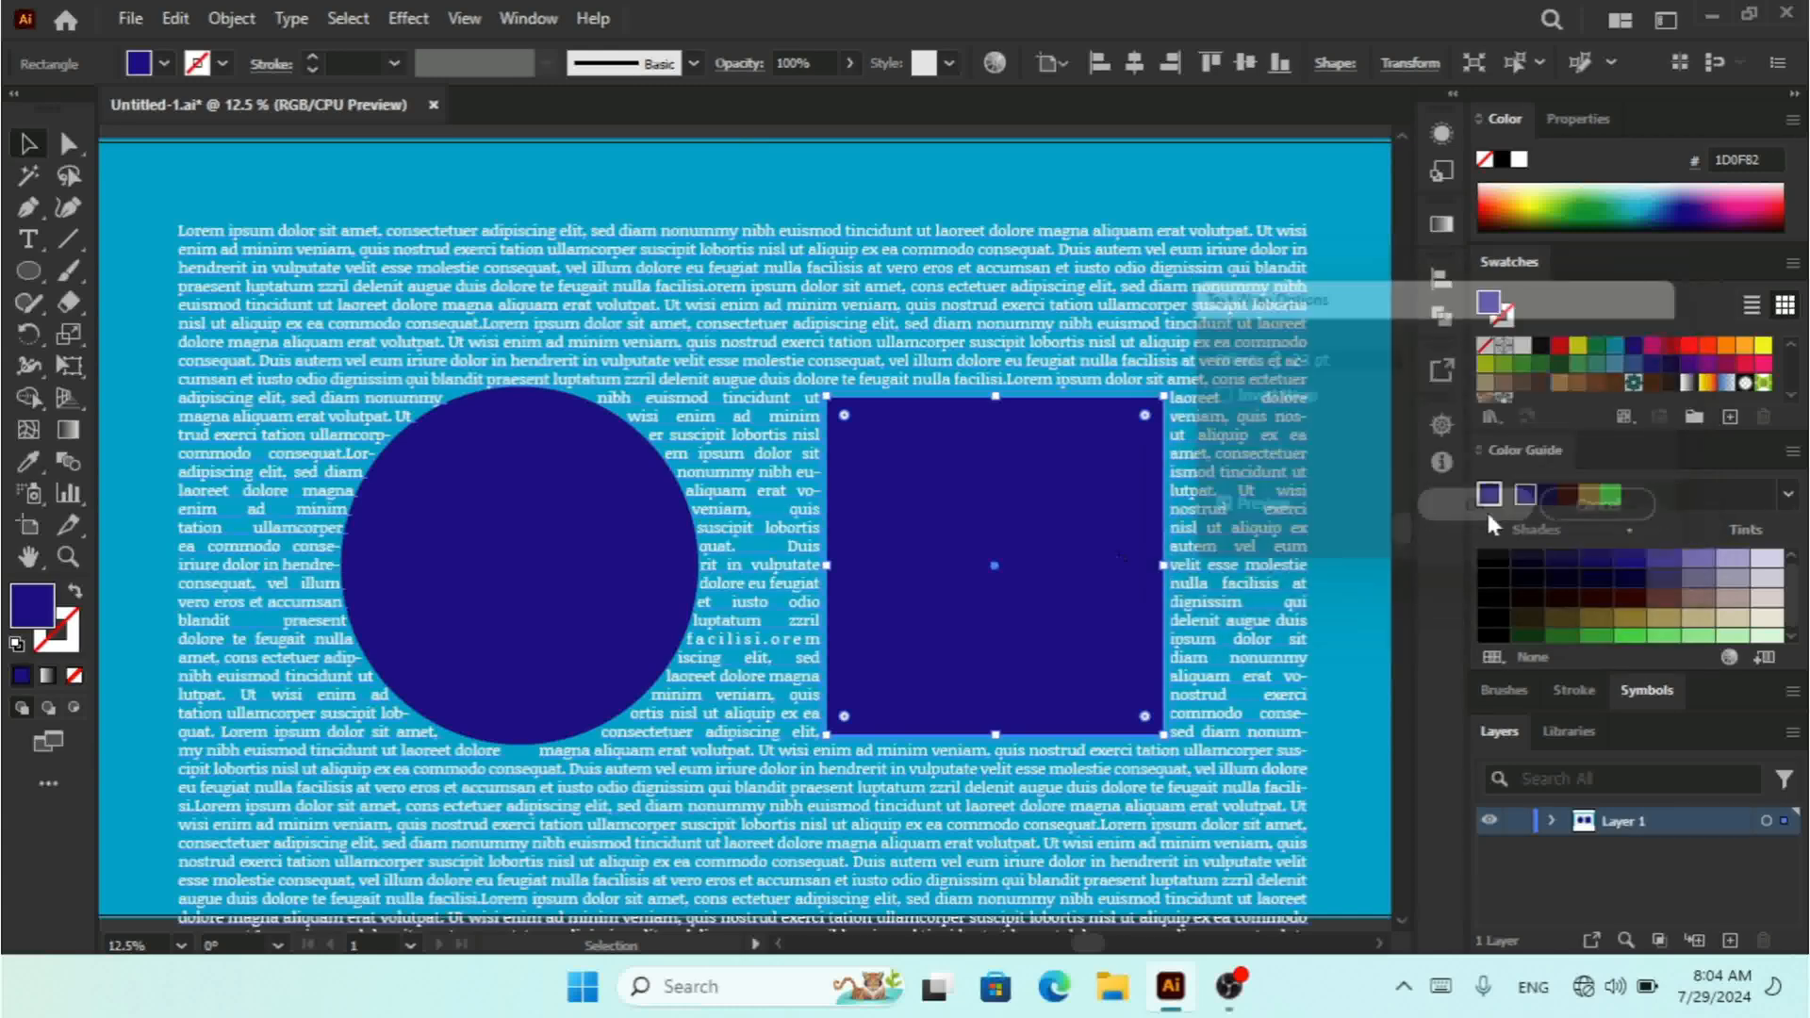
# Move the square around within the wrapped text, placing it higher and slightly closer to the circle, and deselect it
pyautogui.moveTo(1043, 528); pyautogui.dragTo(1021, 488)
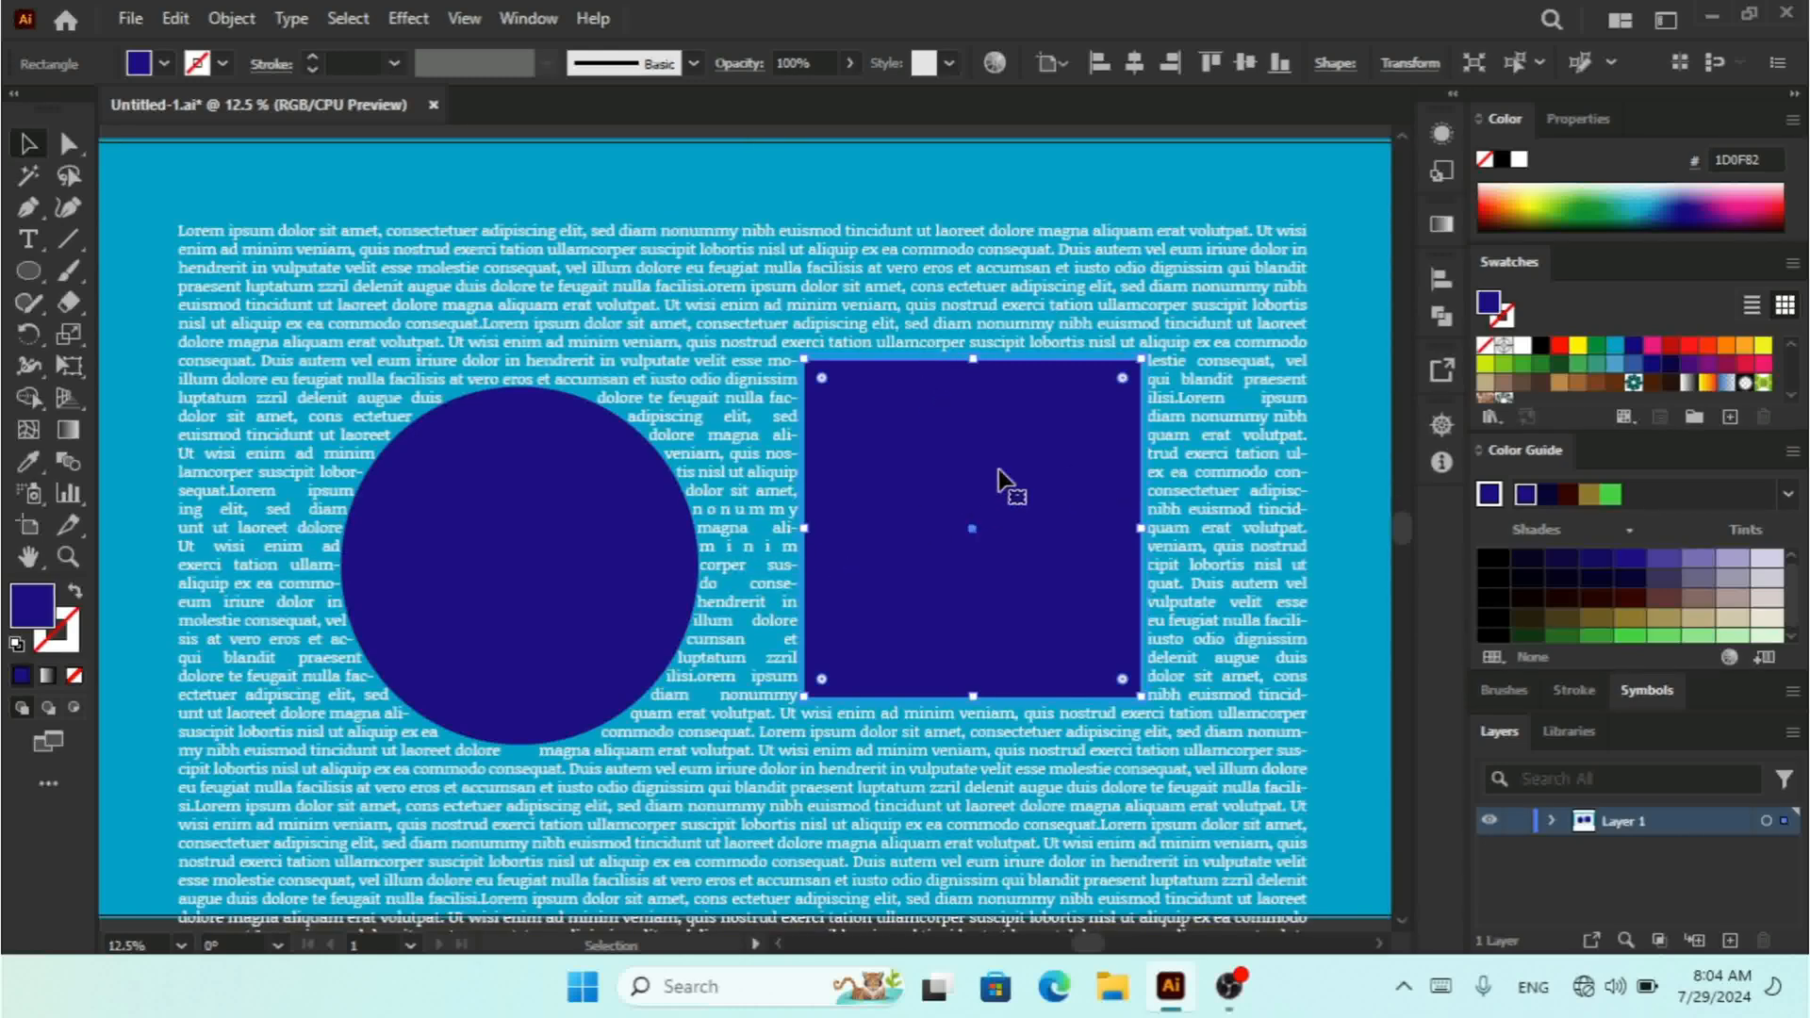
pyautogui.moveTo(999, 469); pyautogui.dragTo(1043, 468)
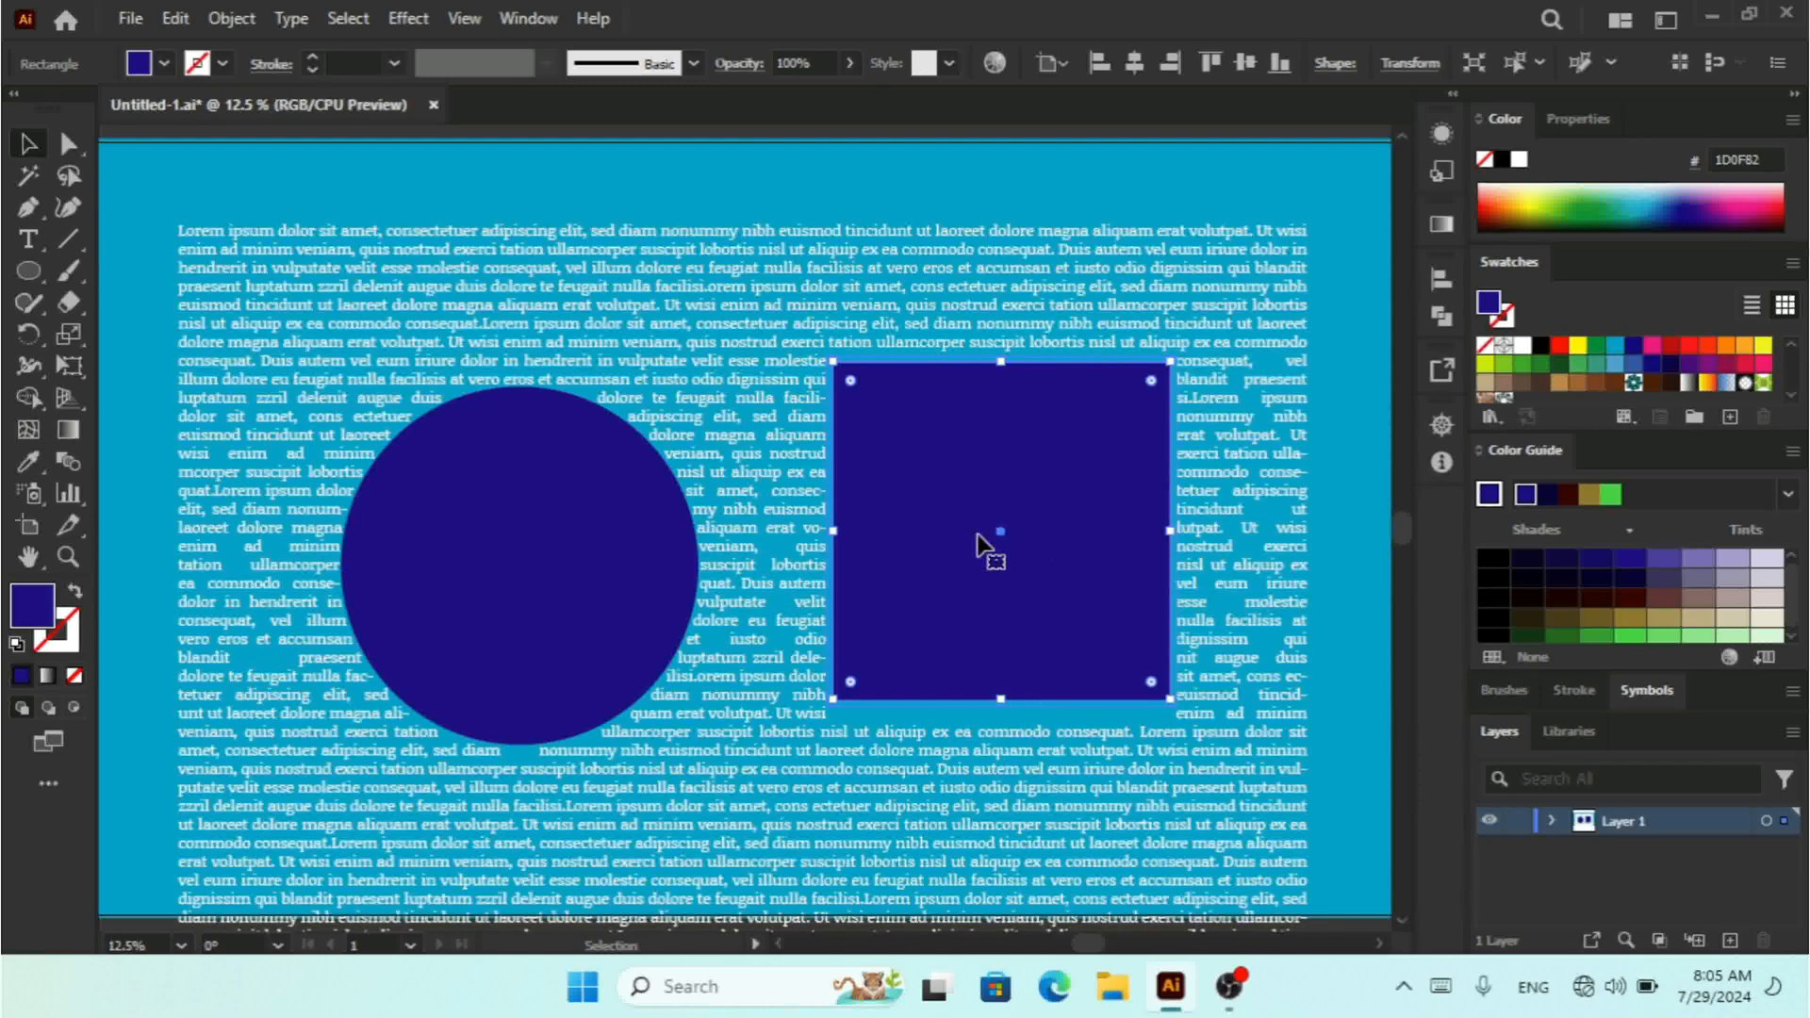
pyautogui.moveTo(1041, 546); pyautogui.dragTo(1065, 509)
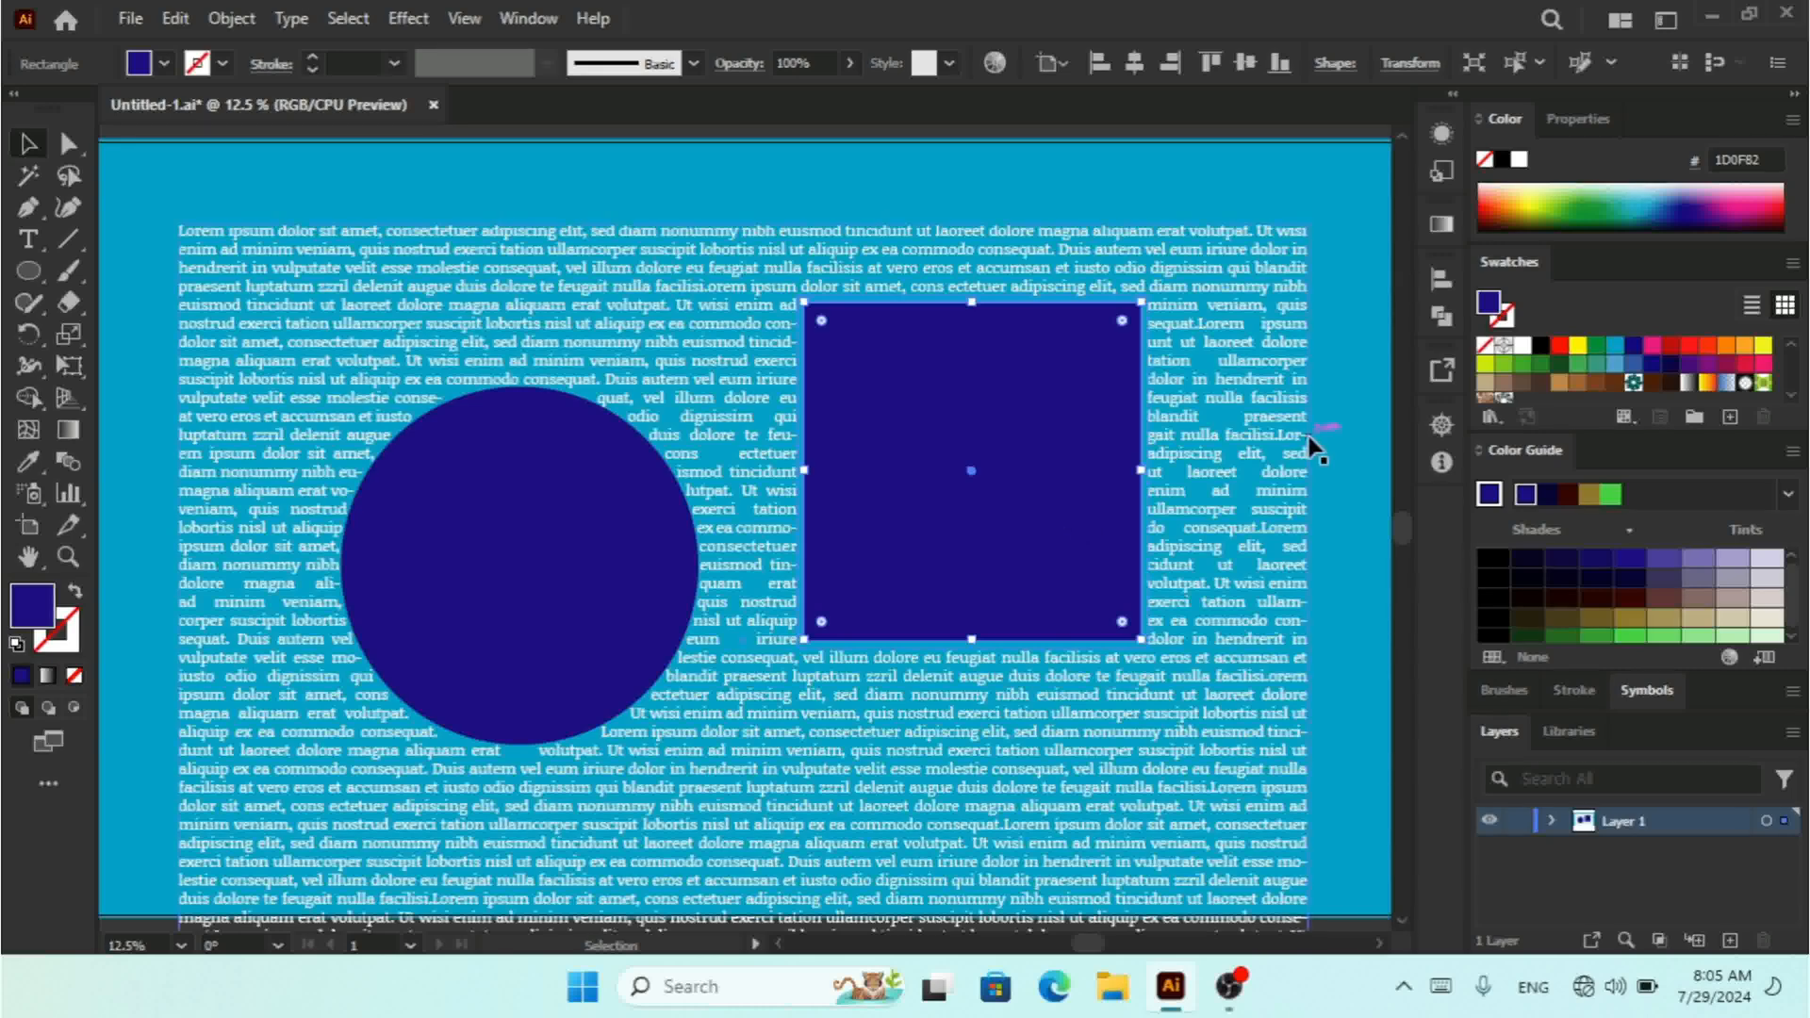
pyautogui.click(1342, 415)
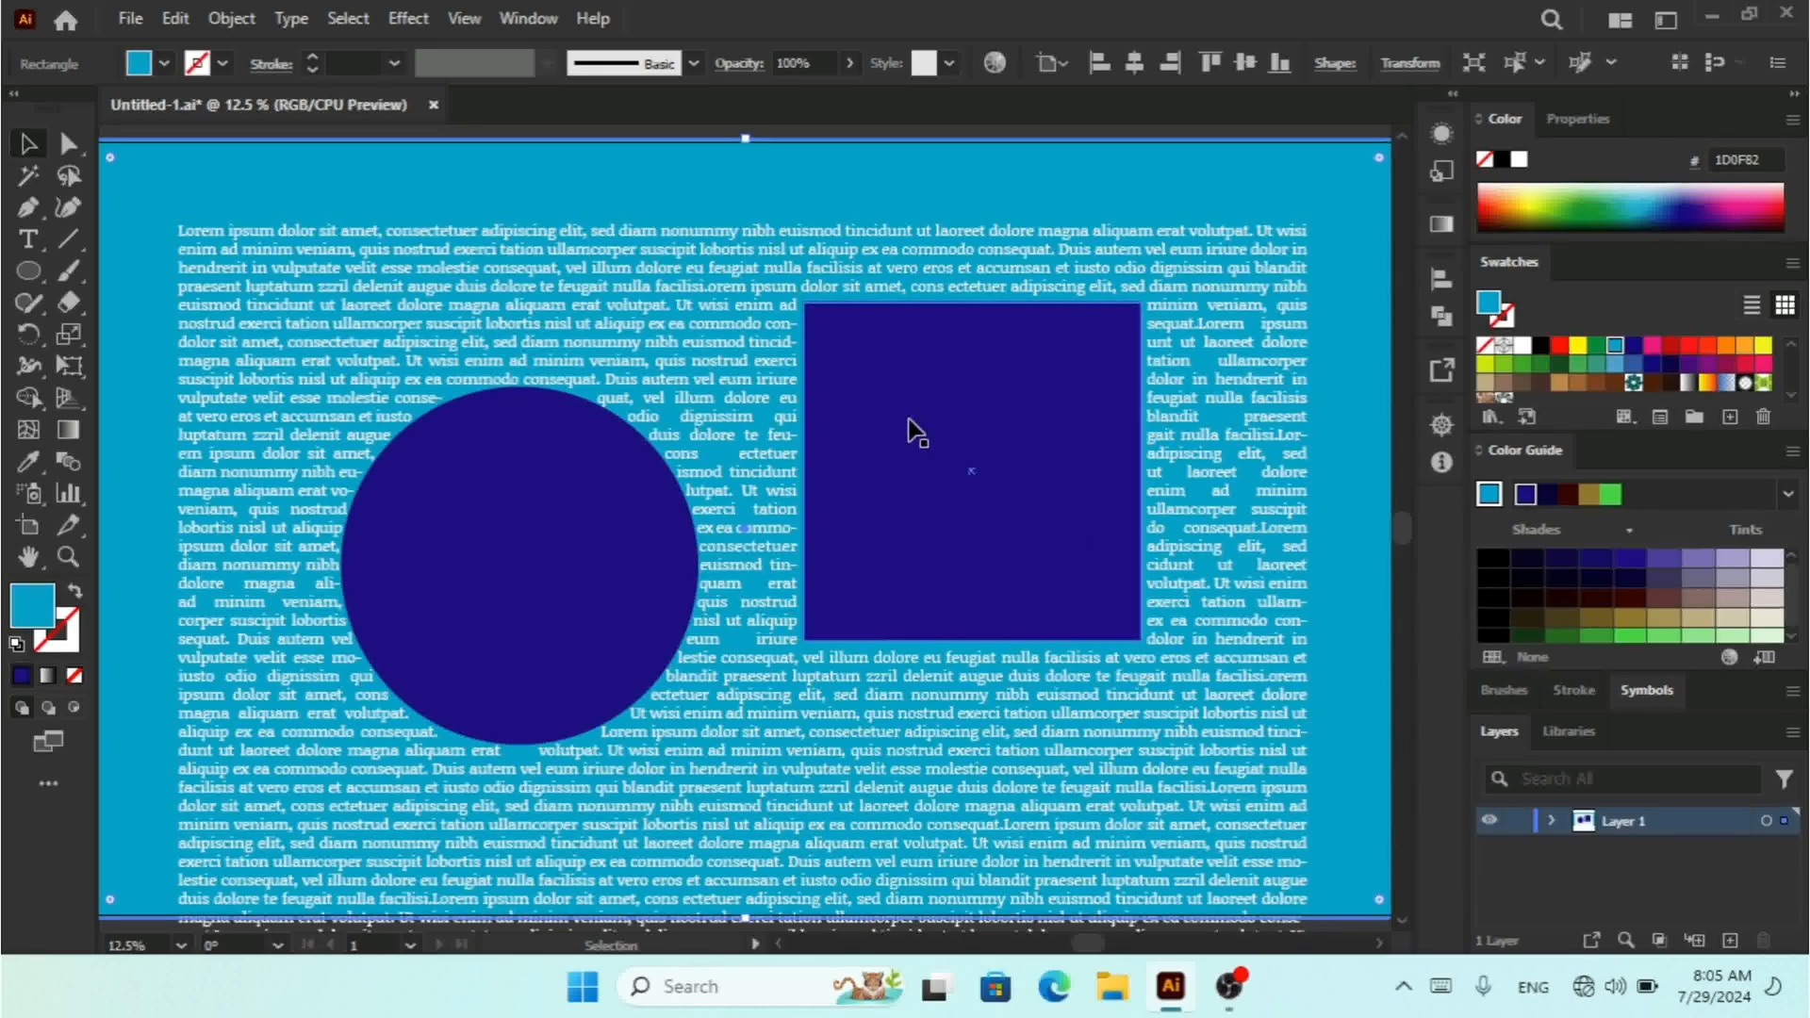